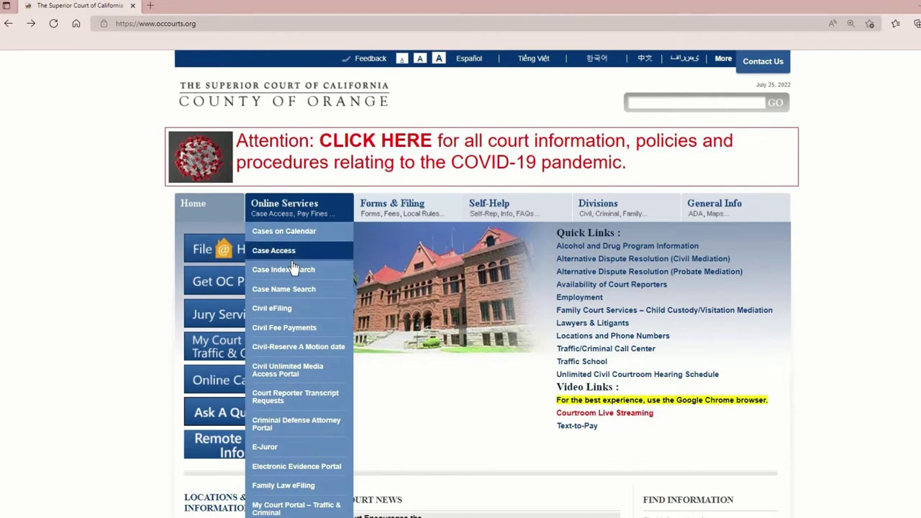
Open the Electronic Evidence Portal sign-in page through the portal information page's access link
click(303, 466)
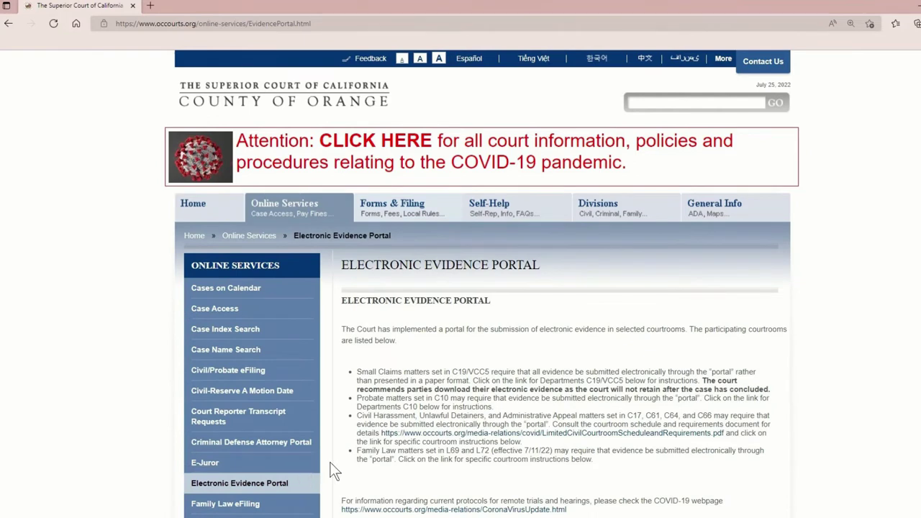
scroll(329, 468, down, 3)
scroll(331, 469, down, 2)
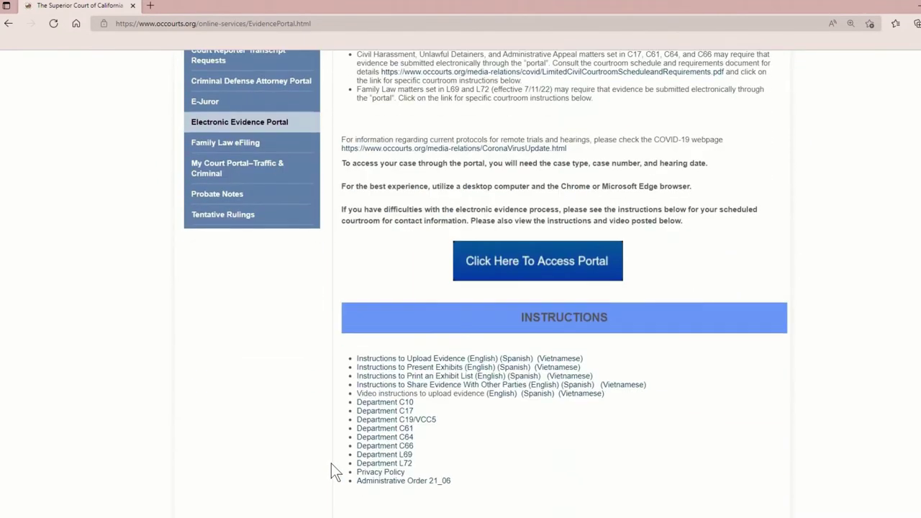
click(487, 277)
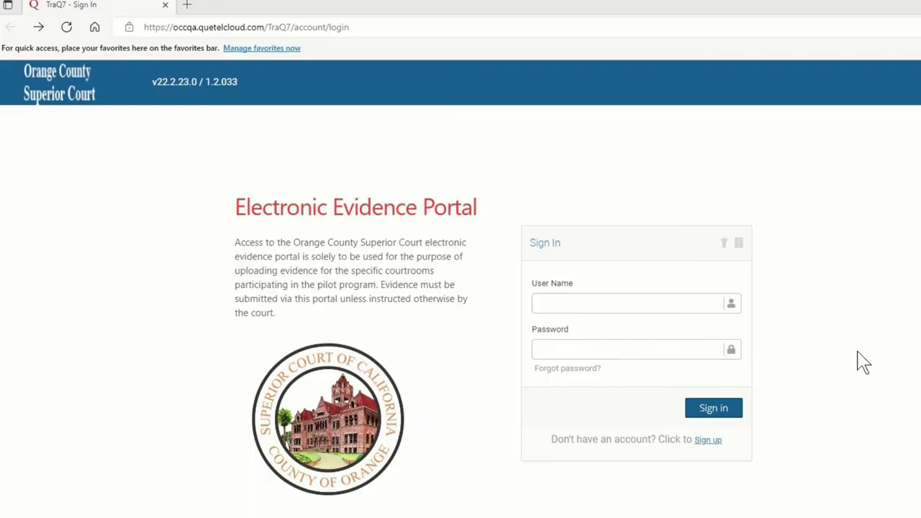
Sign up with case type Civil, the pasted case number and hearing date 07/06/2022
click(698, 440)
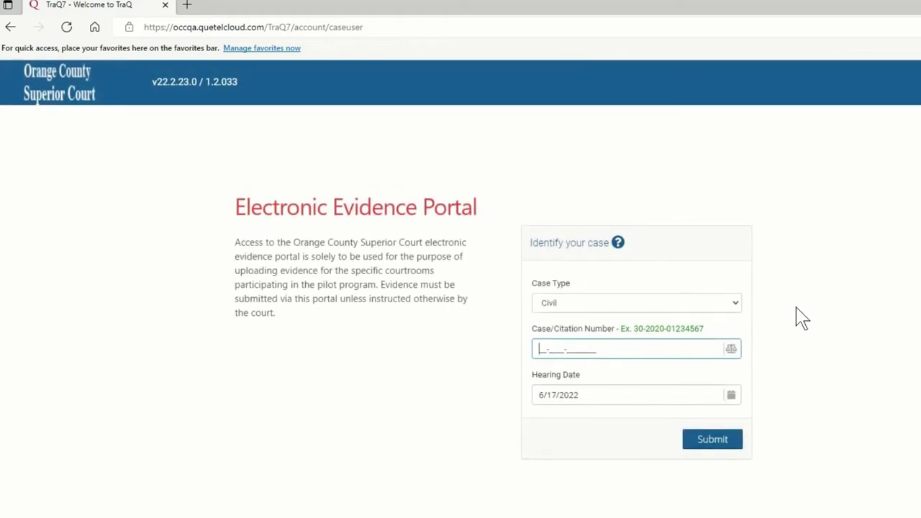
click(724, 305)
click(706, 324)
click(541, 351)
text(30-2013-XXXXXX)
click(636, 396)
text(07/0)
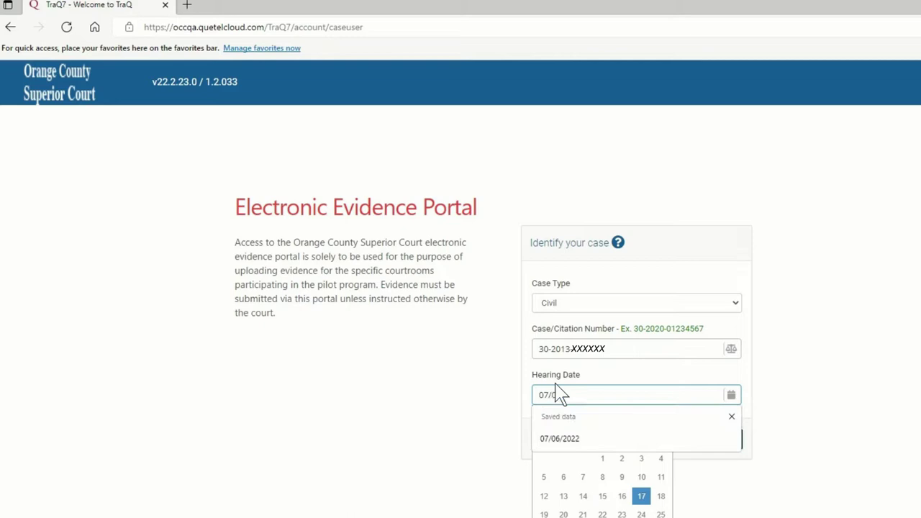
text(6/2022)
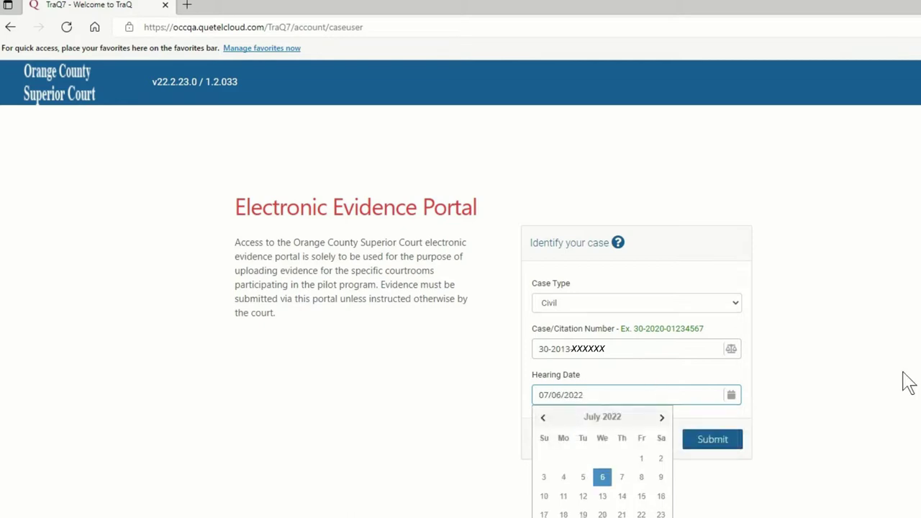
click(904, 382)
click(726, 450)
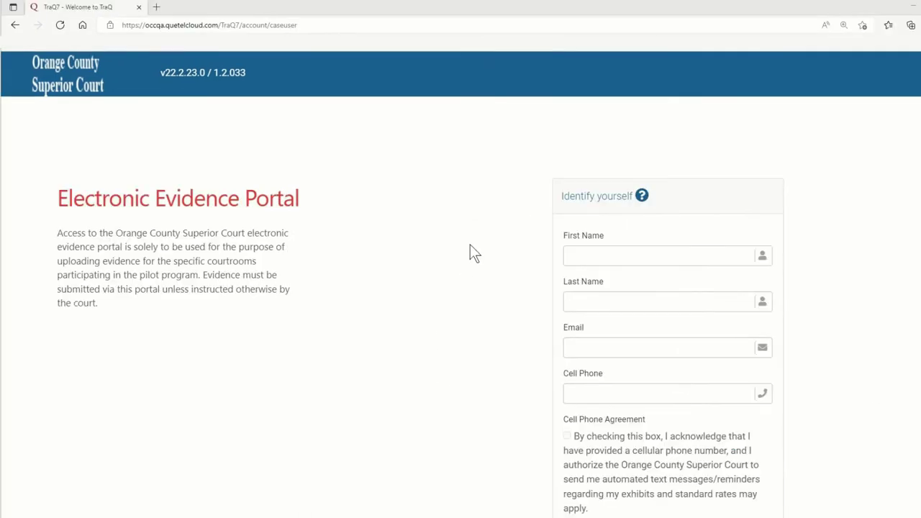
Enter the first name, last name, saved e-mail address and cell phone number
click(572, 255)
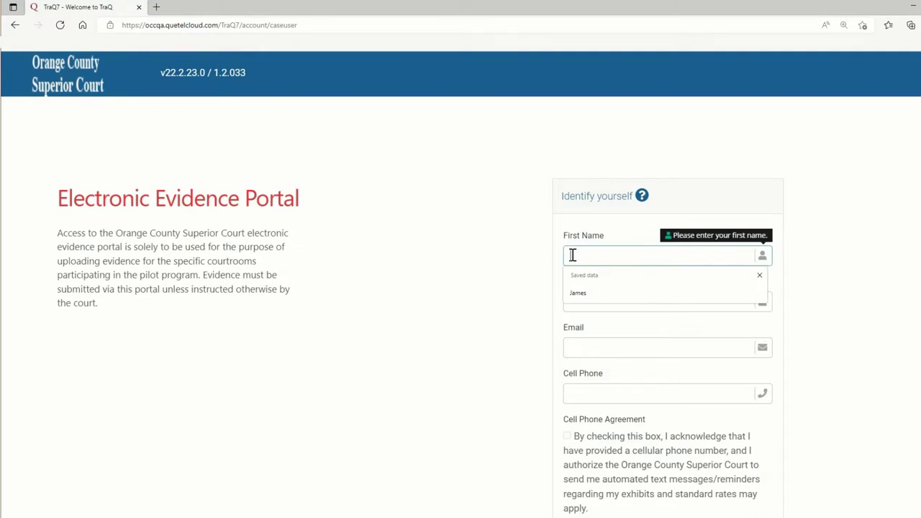
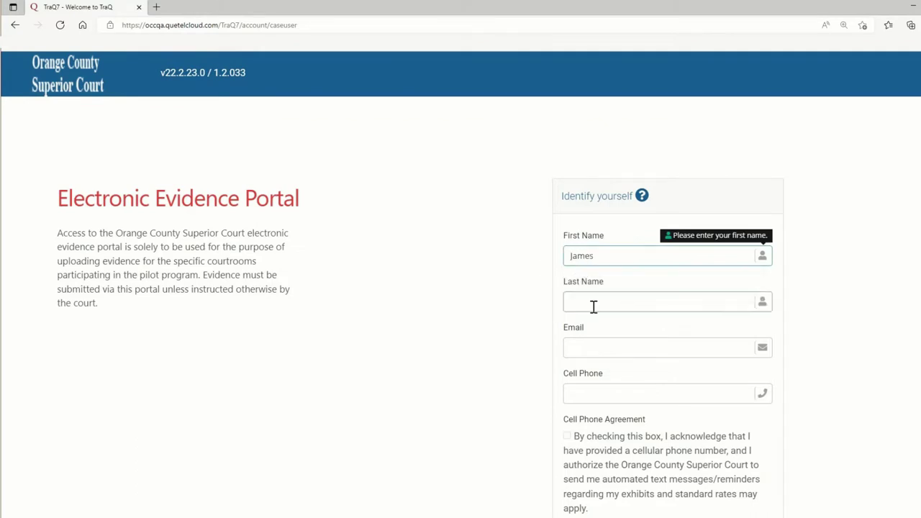
click(566, 306)
text(Smith)
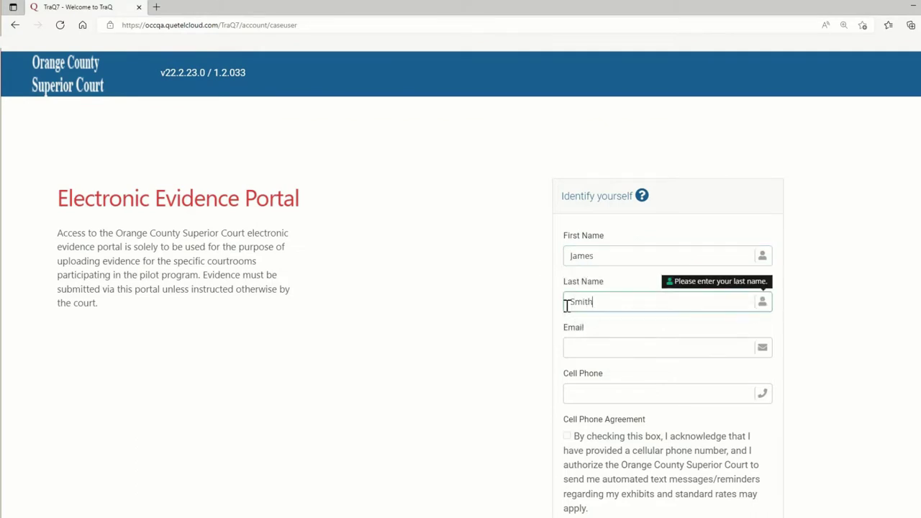
click(580, 347)
click(587, 387)
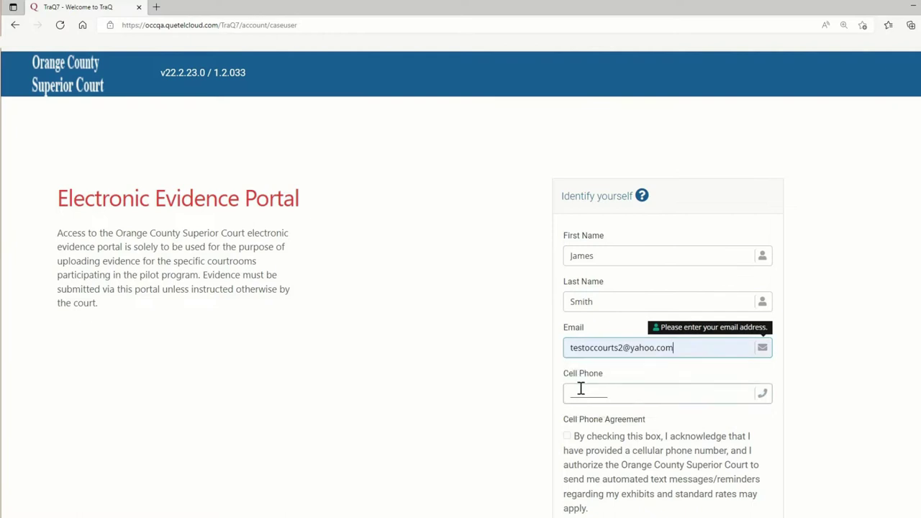
click(576, 395)
text(5555555555)
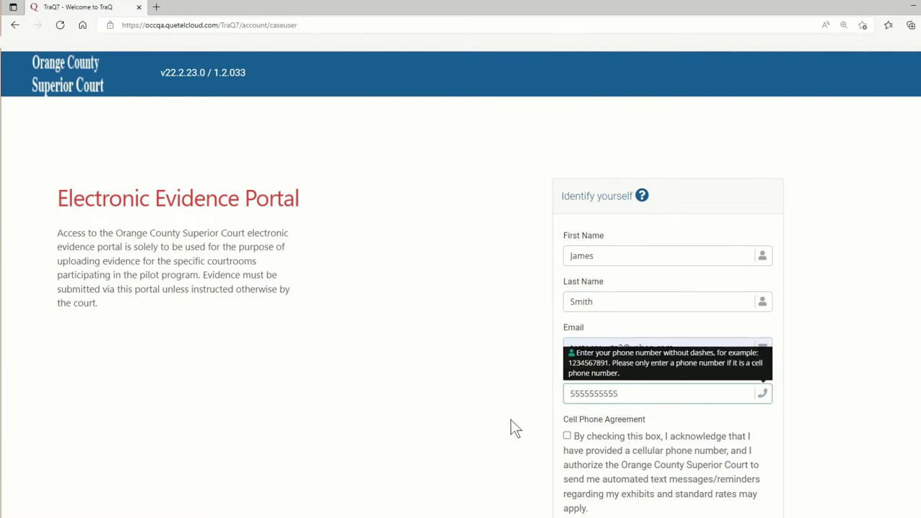
click(506, 428)
Accept the evidence upload agreement and the text message reminder agreement
scroll(502, 421, down, 3)
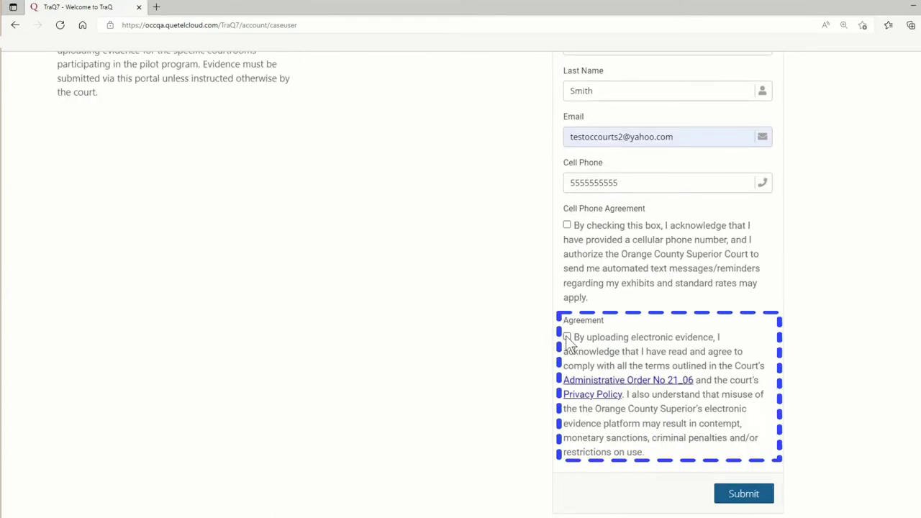
click(567, 337)
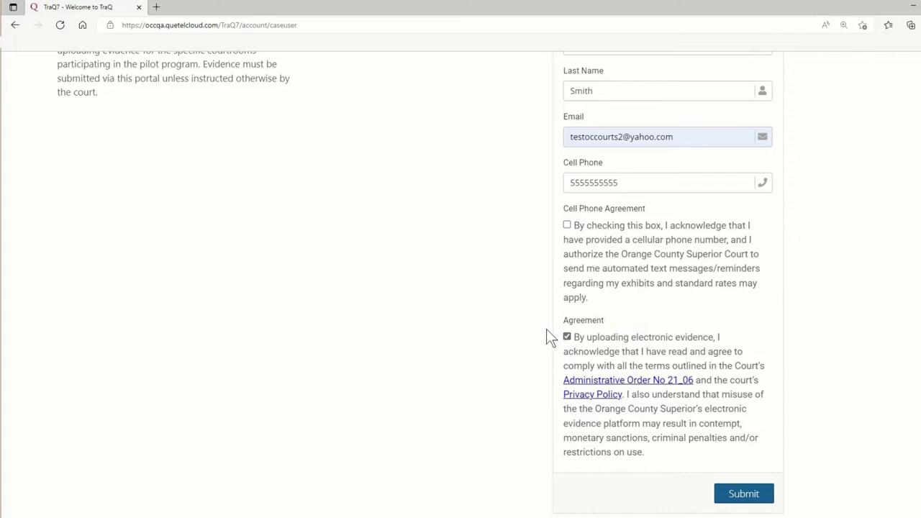
scroll(547, 336, up, 1)
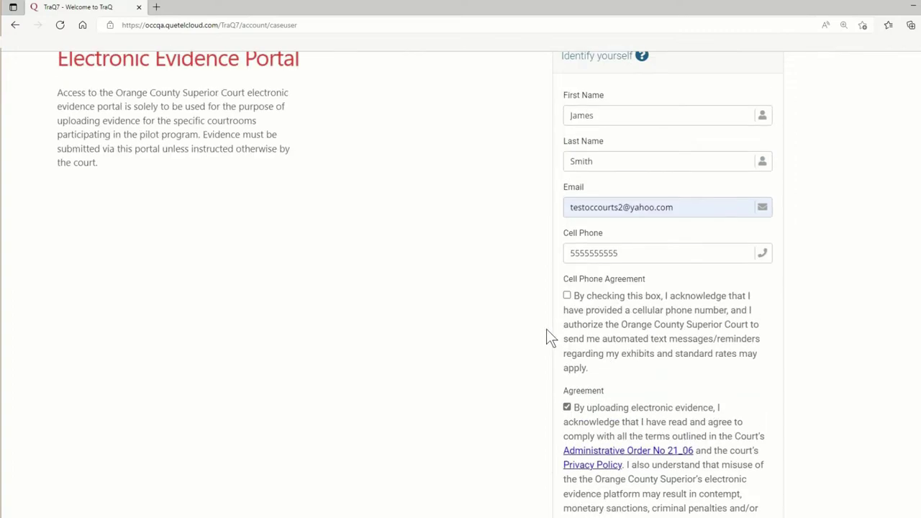
click(567, 296)
scroll(799, 324, down, 3)
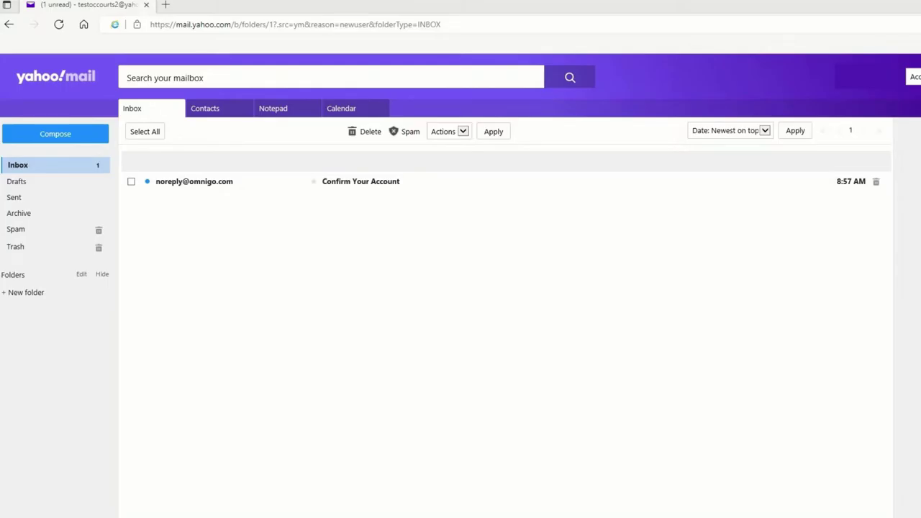
Open the Confirm Your Account email and select its one-time confirmation code
click(212, 189)
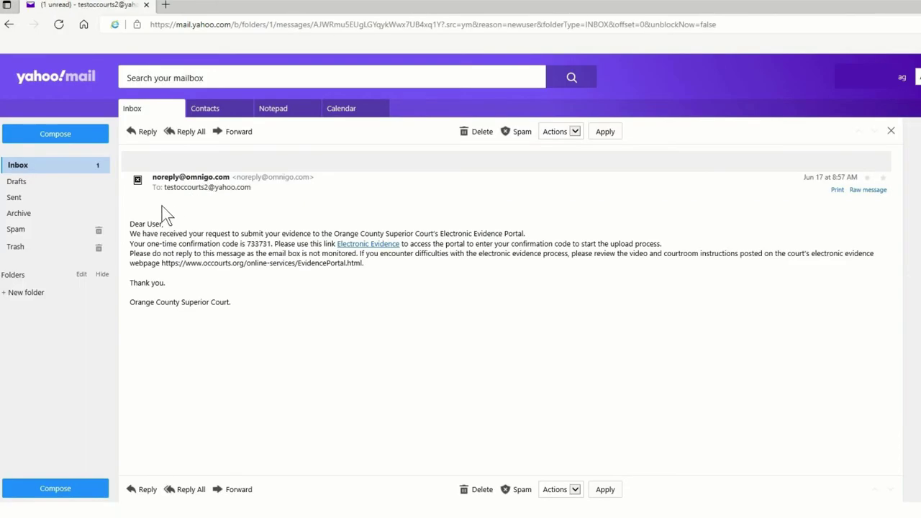
double_click(264, 244)
key(ctrl+c)
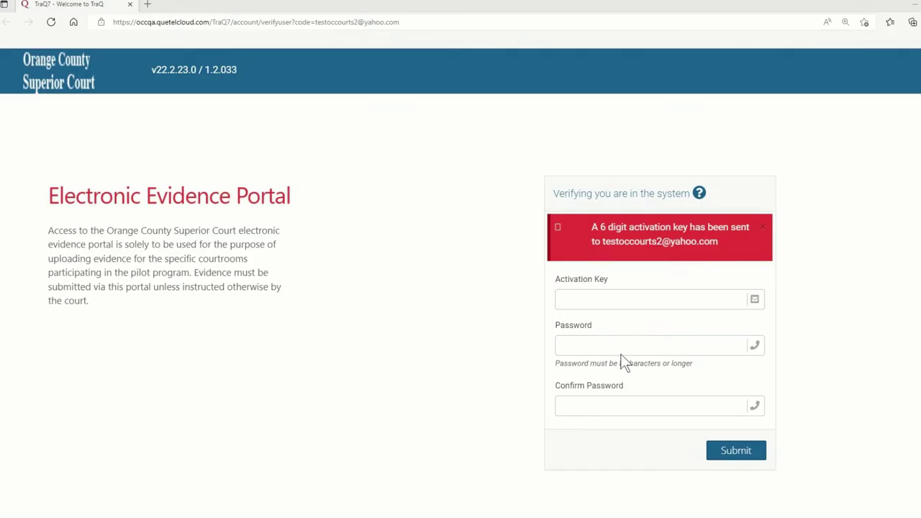
Verify the account with the pasted activation key and a new password entered twice
click(571, 299)
key(ctrl+v)
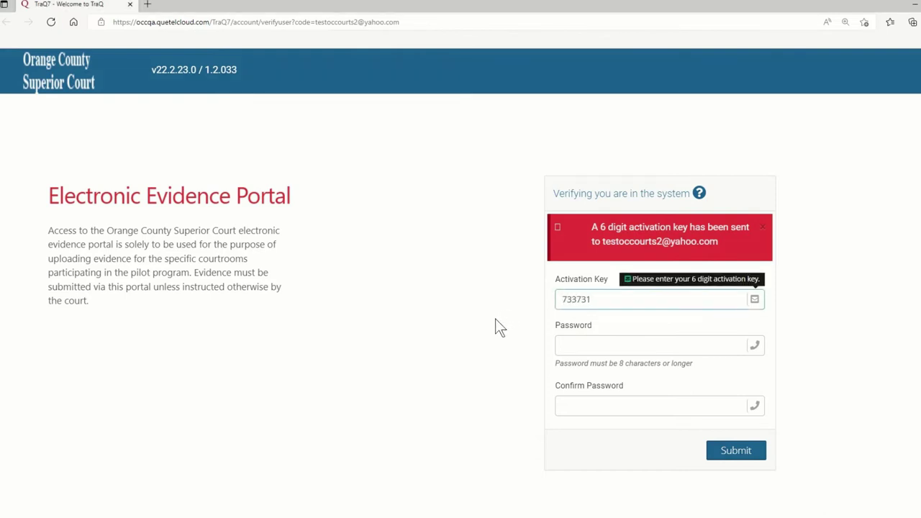
click(571, 346)
text(•••)
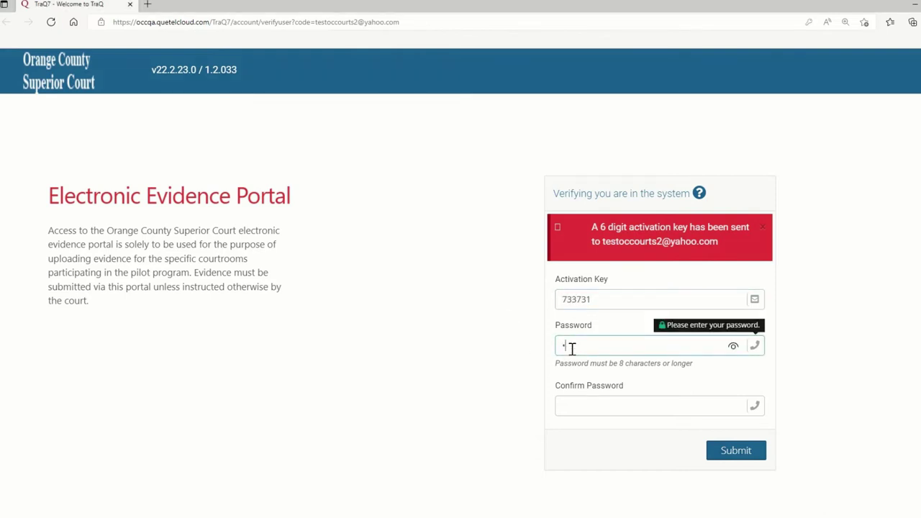
text(••••••)
click(582, 404)
text(••)
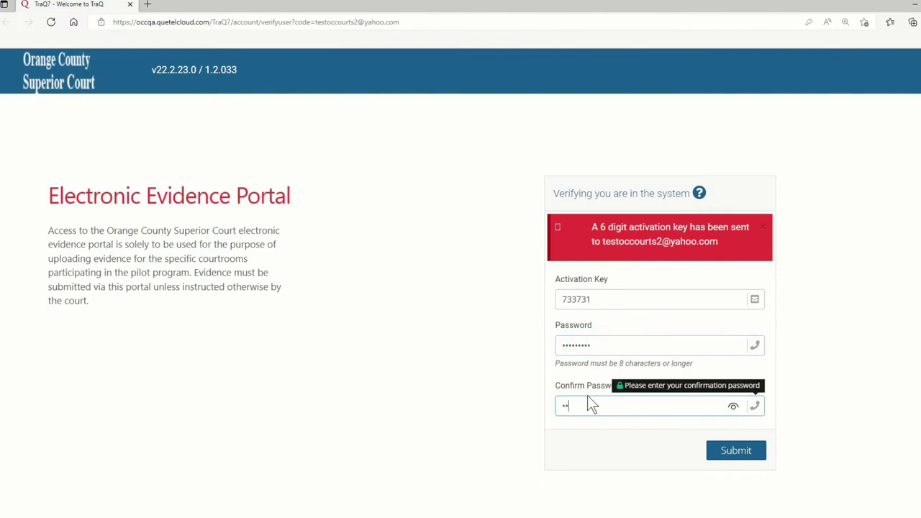
text(•••••••)
click(730, 458)
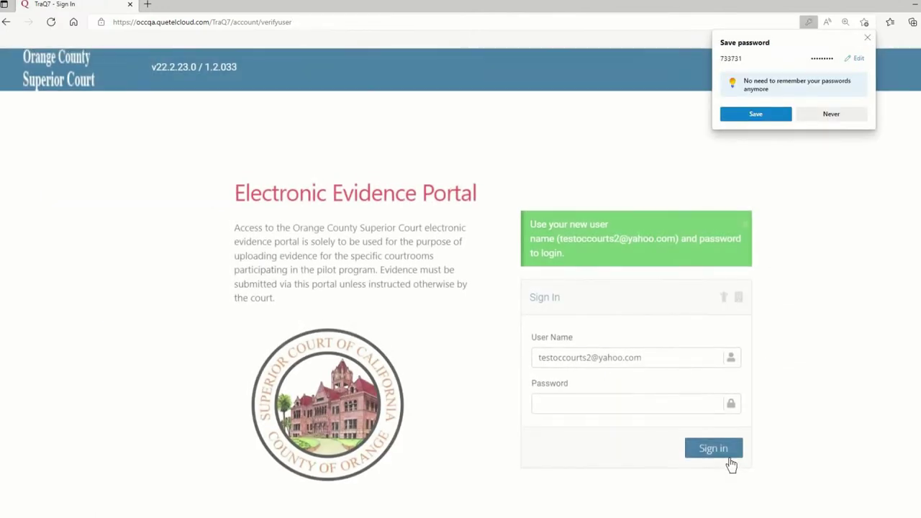
Let the browser save the password, then sign in with the account password
click(769, 117)
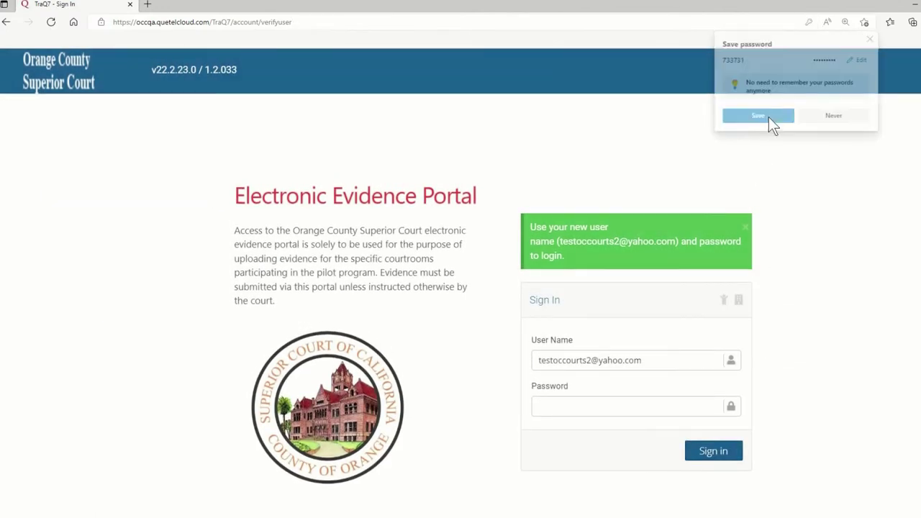
click(604, 403)
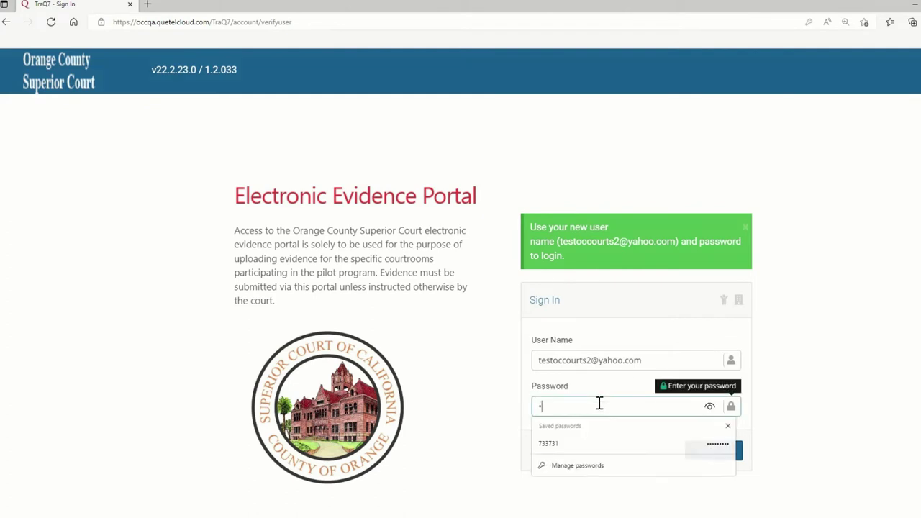
text(•••••••••)
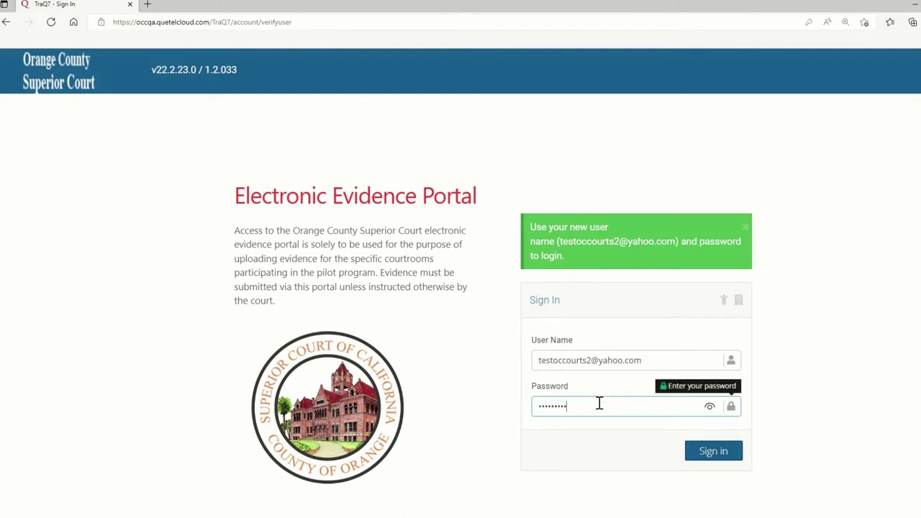
click(710, 452)
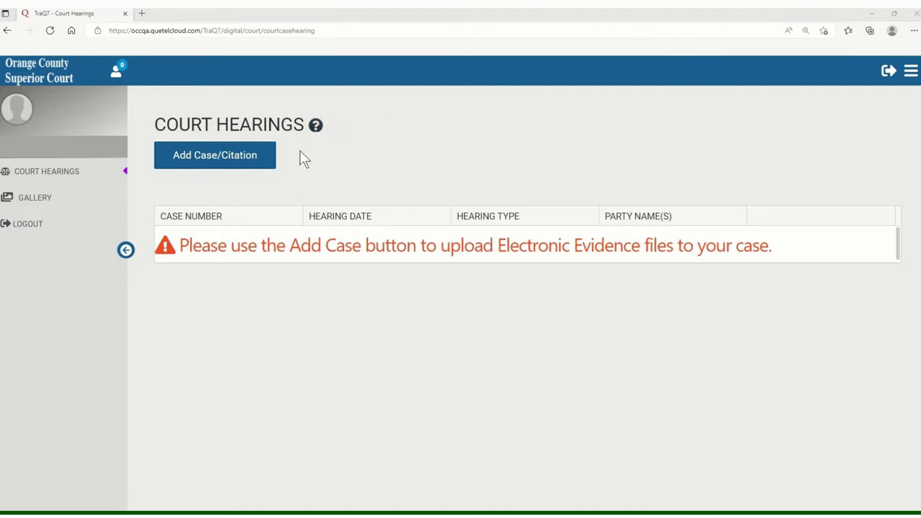
Start a new case entry with case type Civil and the pasted case number
click(257, 157)
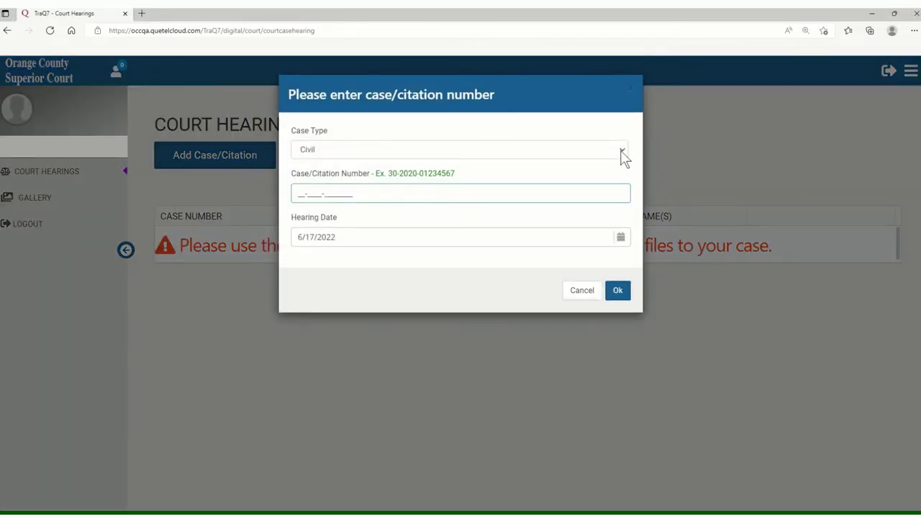
click(621, 152)
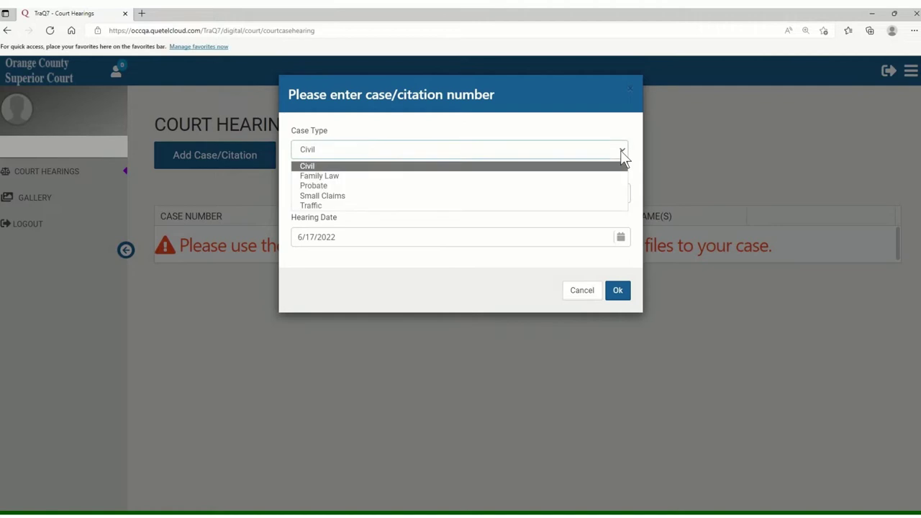
click(610, 168)
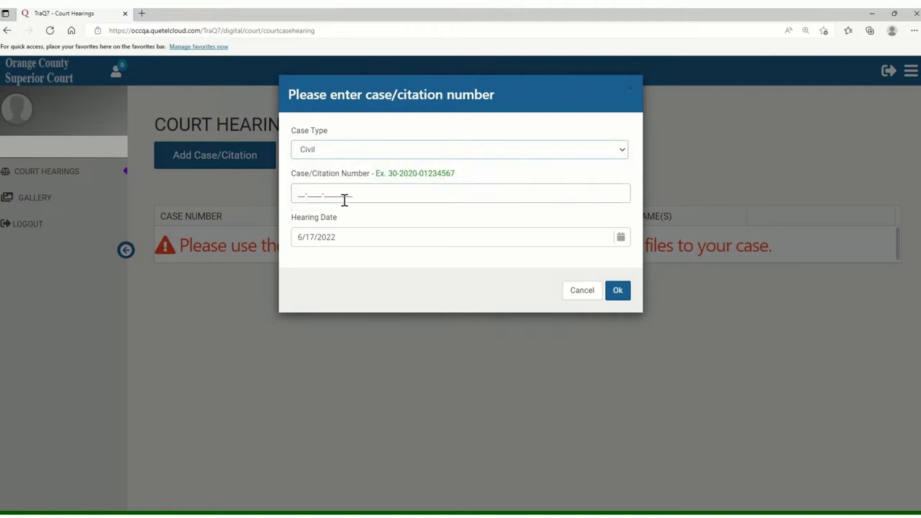
click(299, 196)
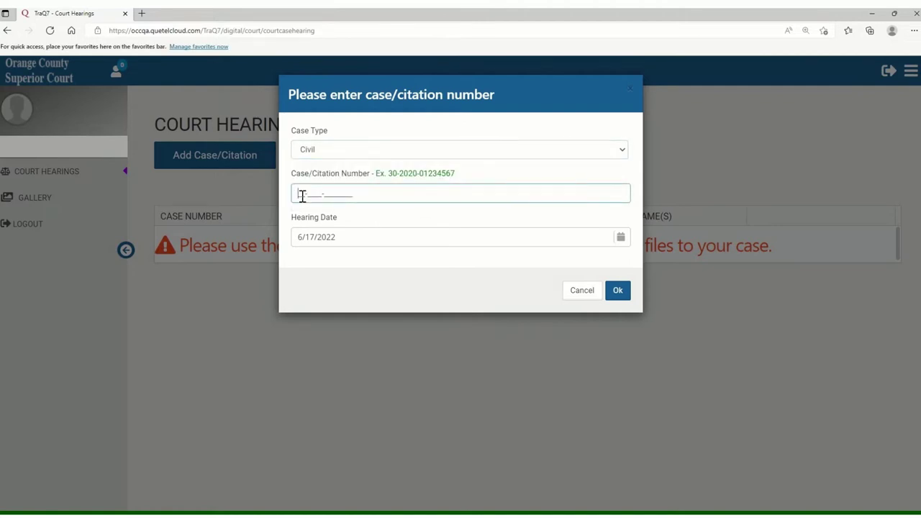
text(30-2013-0XXXXXXX)
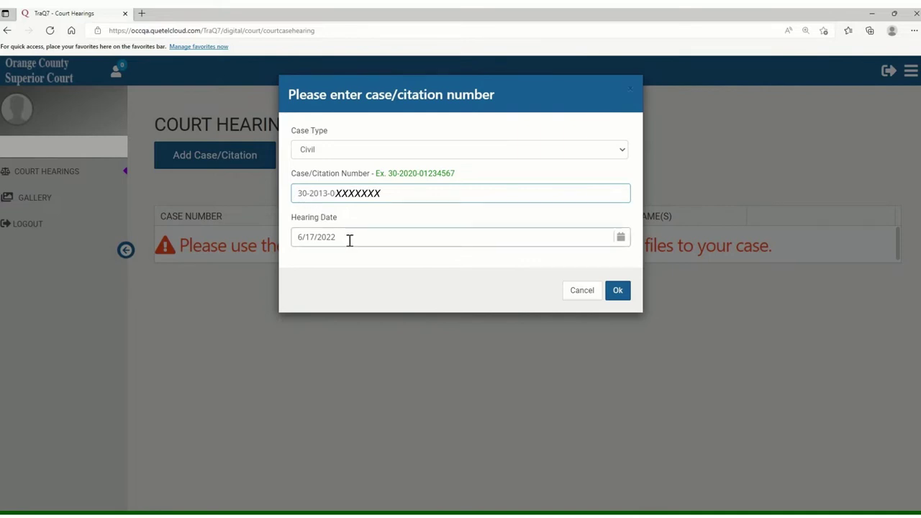
Change the hearing date to 07/06/2022 and confirm the case details
click(347, 240)
drag(347, 240, 292, 240)
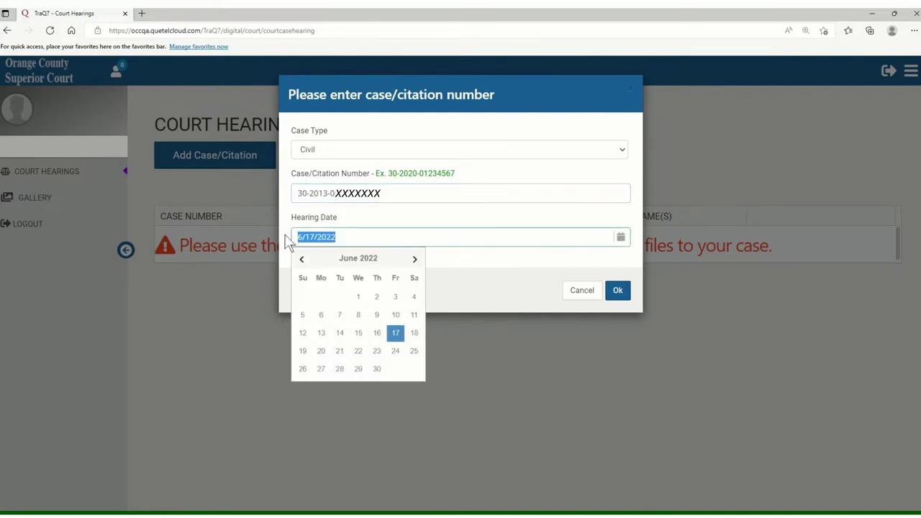
text(07/)
text(06/2022)
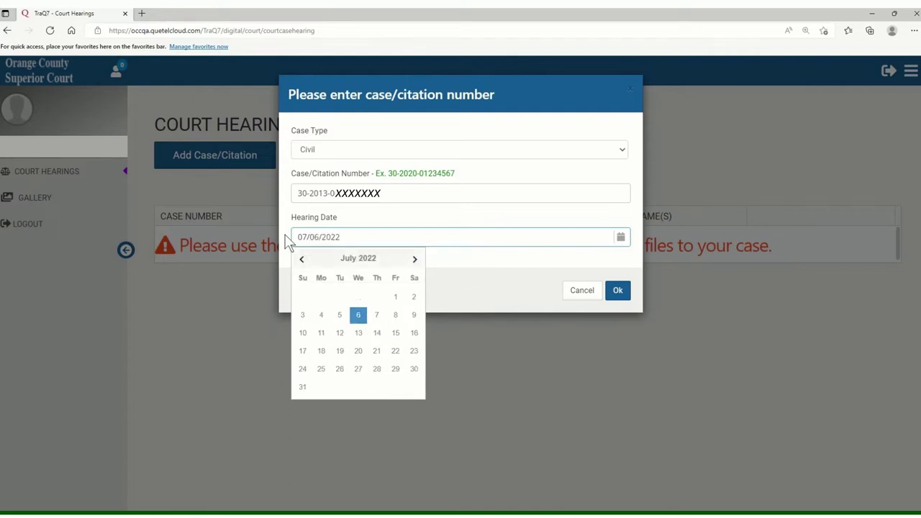
click(288, 241)
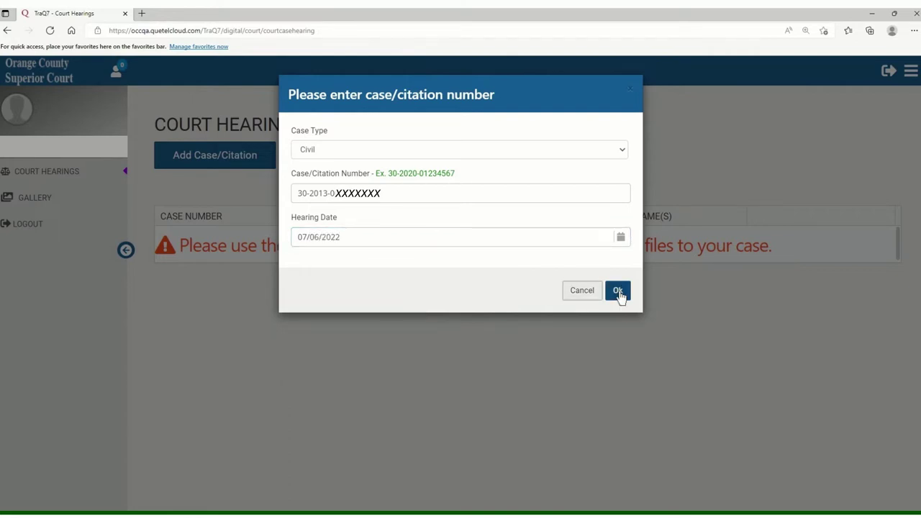
click(617, 291)
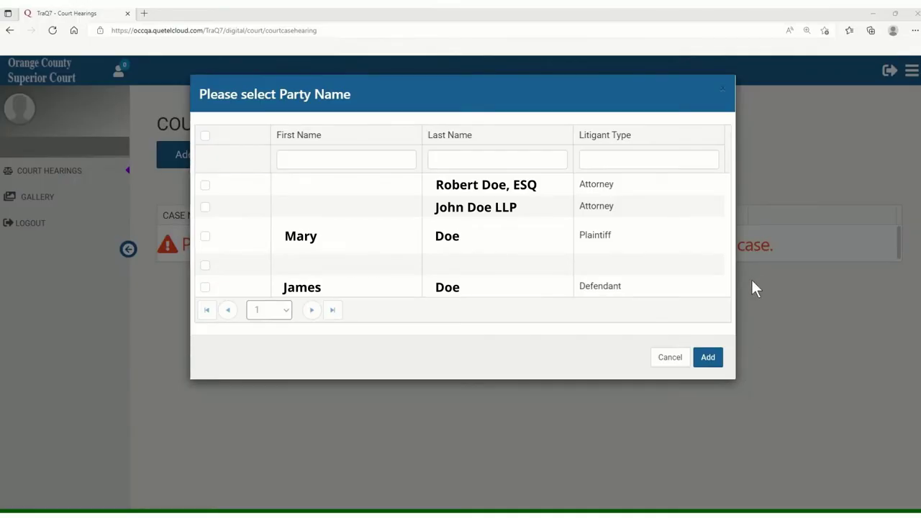
Choose the Defendant row as the party for the case
click(205, 288)
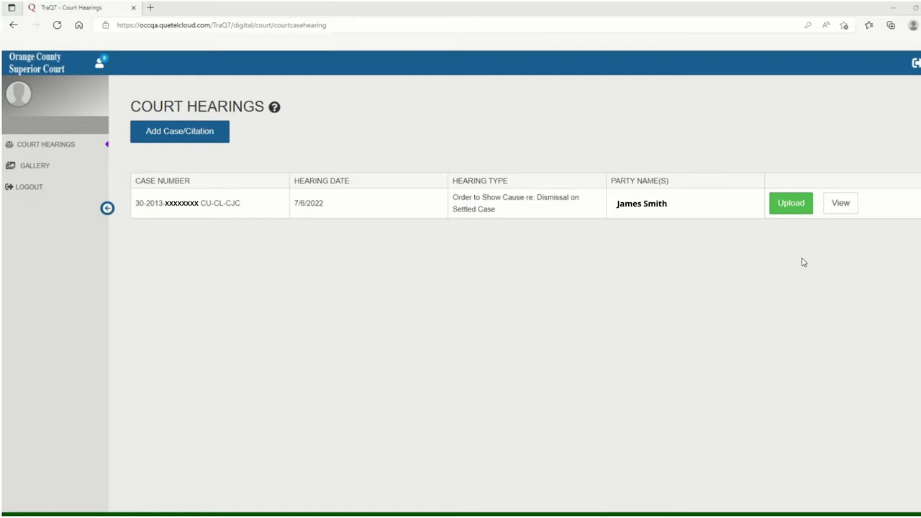
Start the case's evidence upload and continue past Step 1 Basic Information
click(794, 207)
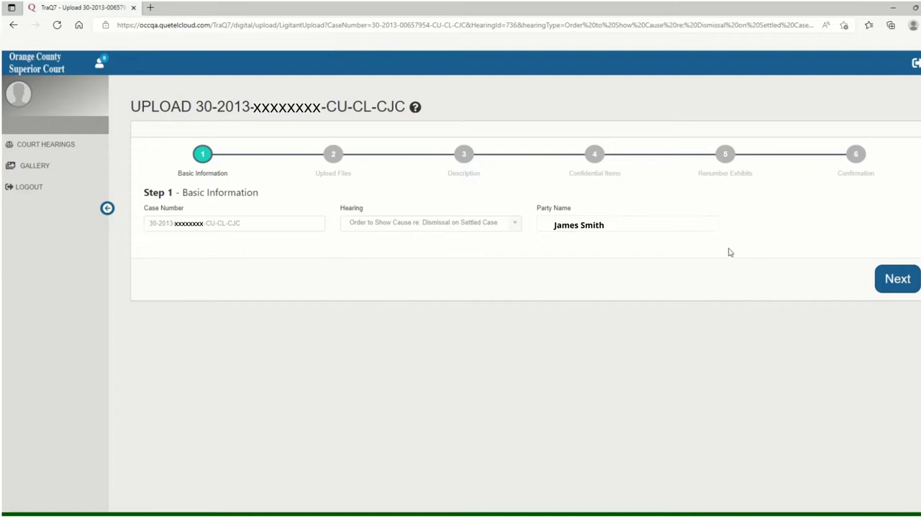
click(892, 280)
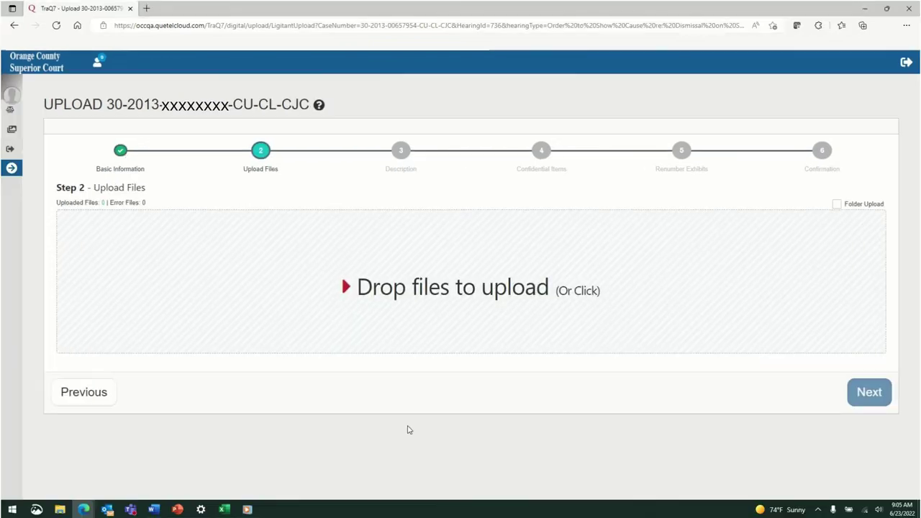
Drag Evidence 1 and Evidence 2 from File Explorer into the upload area and continue
click(59, 509)
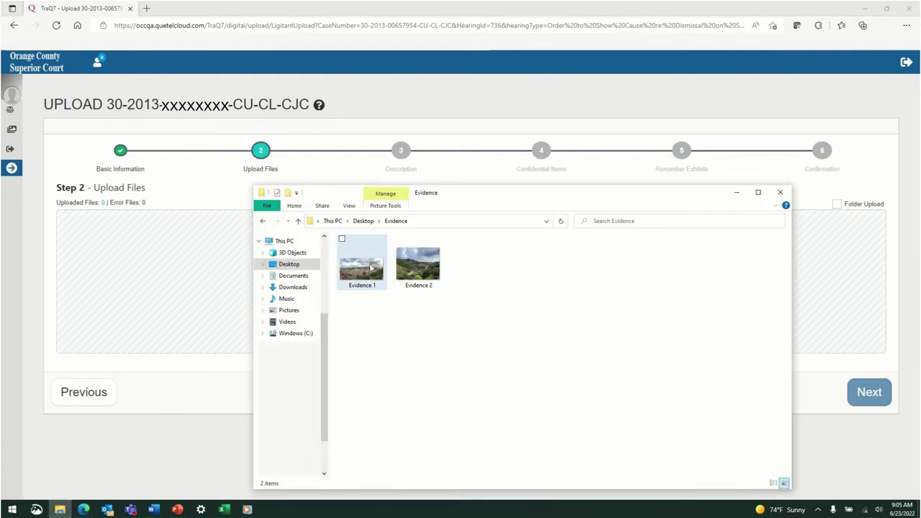
click(371, 267)
ctrl+click(405, 265)
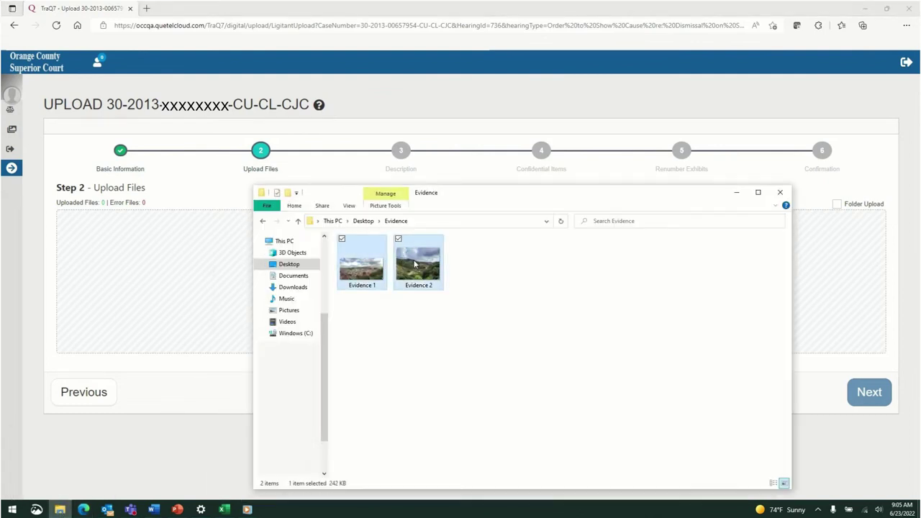
drag(426, 266, 179, 283)
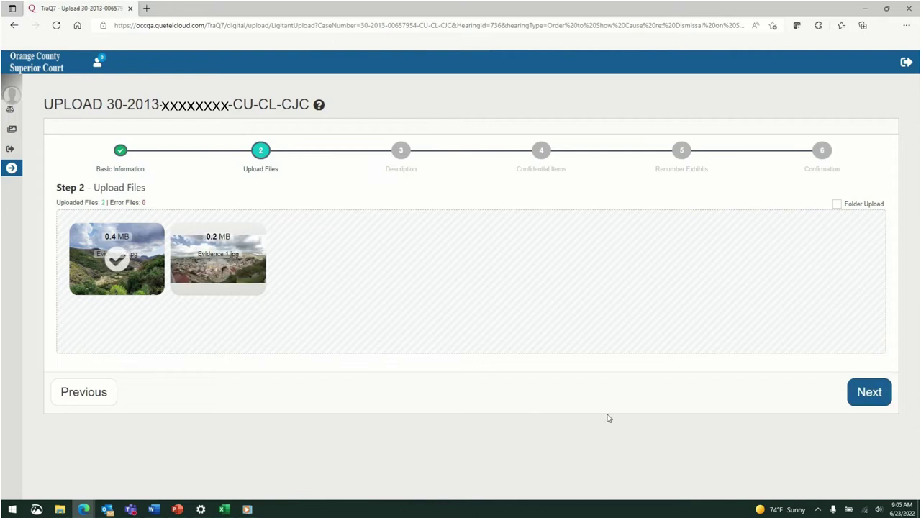
click(863, 397)
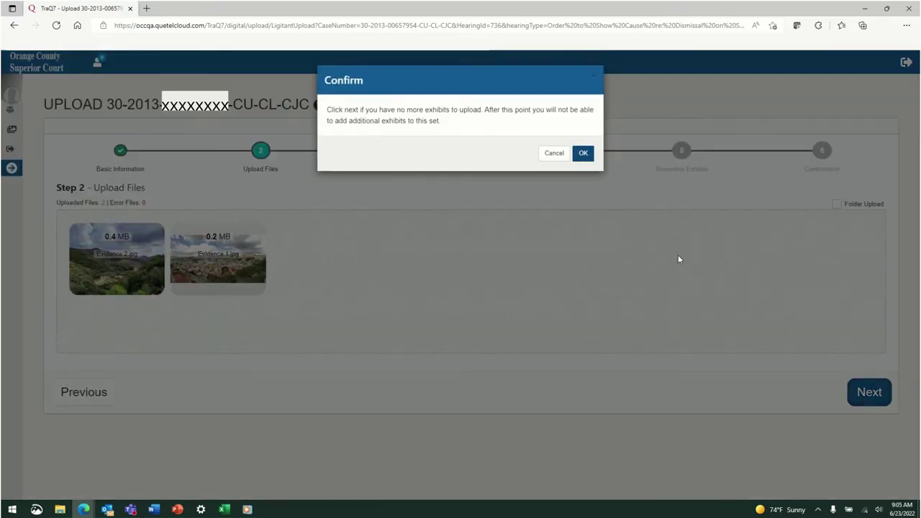
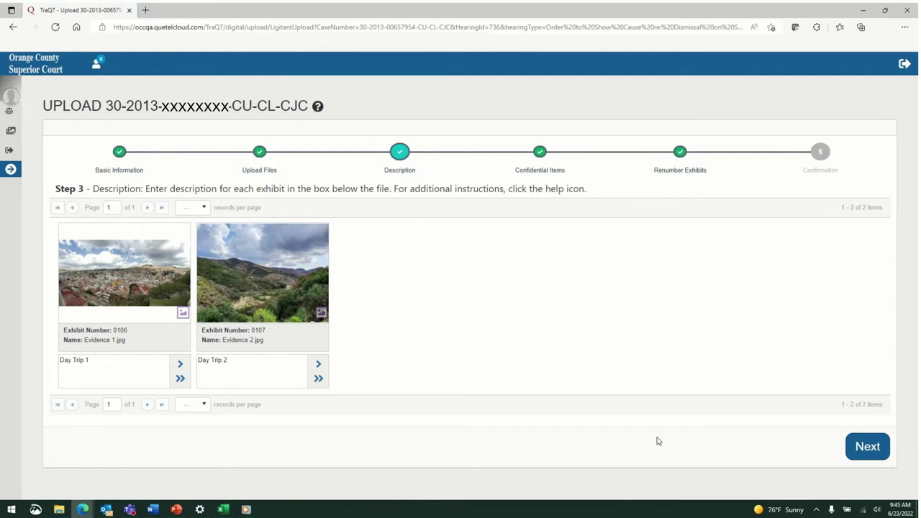
Mark the Day Trip 1 photo confidential and renumber it to 0107 after Day Trip 2
click(863, 448)
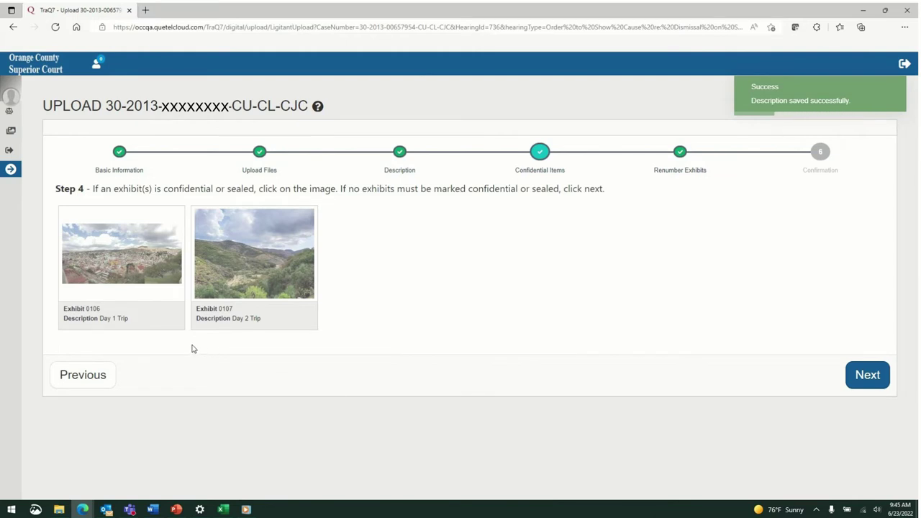
click(152, 280)
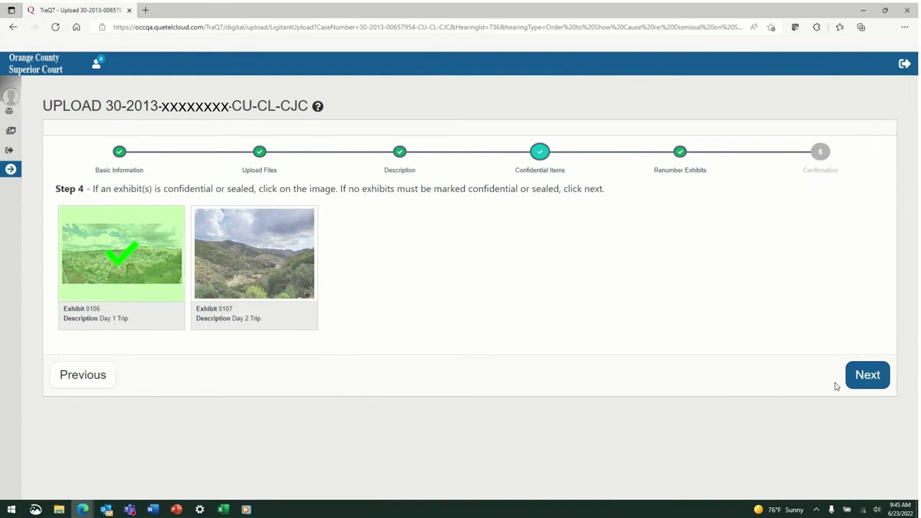
click(867, 381)
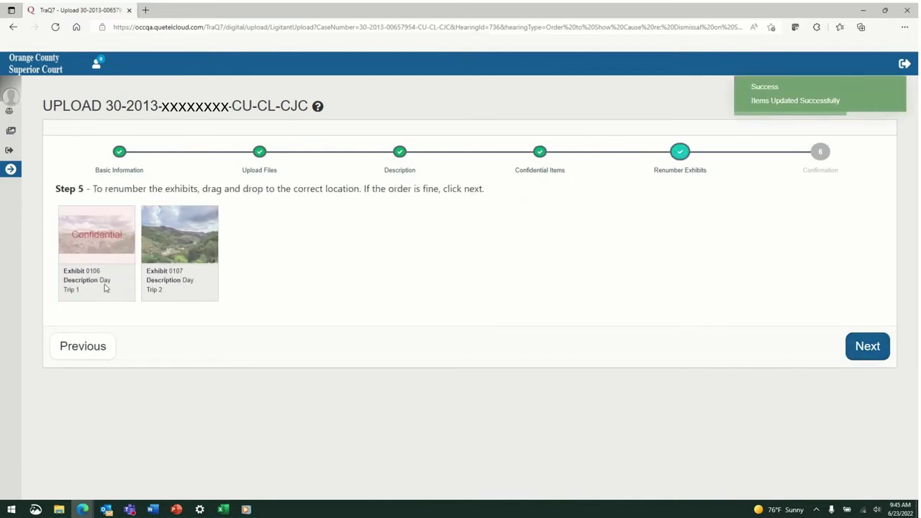
drag(105, 286, 197, 288)
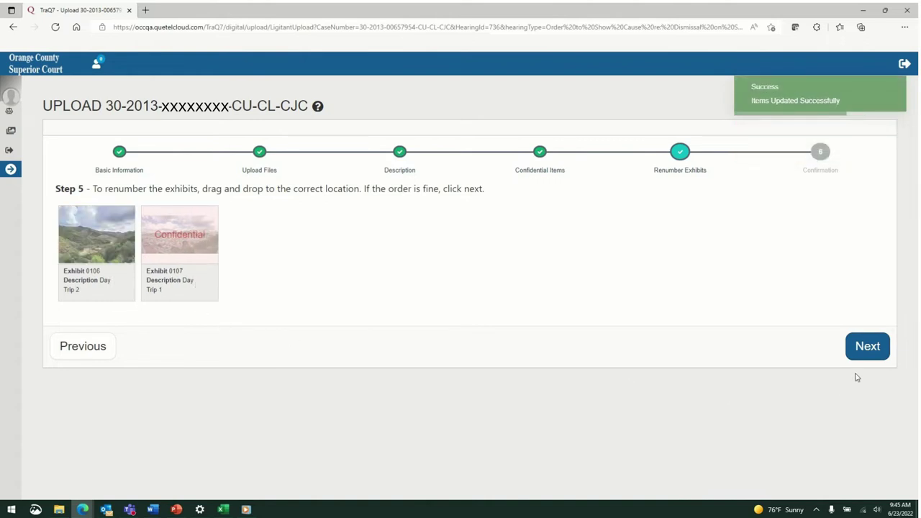
click(867, 346)
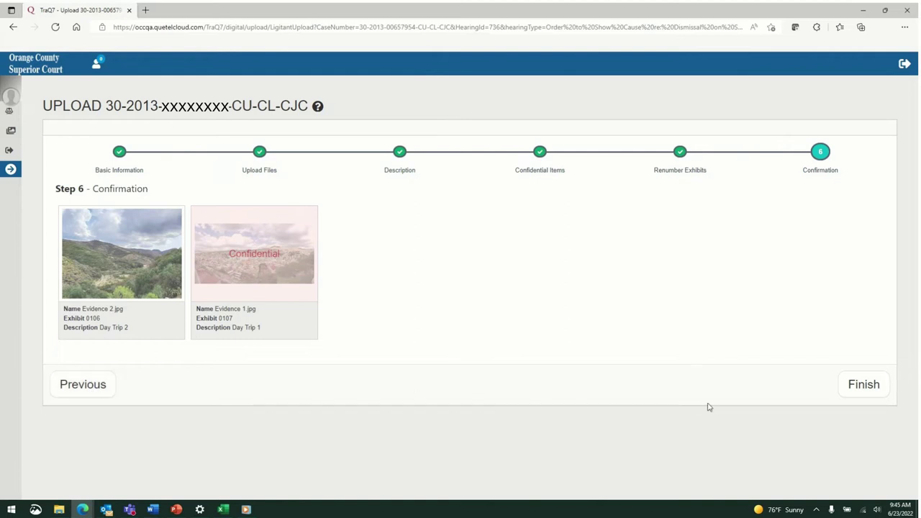
Finish and confirm submission of the exhibit upload from the Confirmation step
click(863, 389)
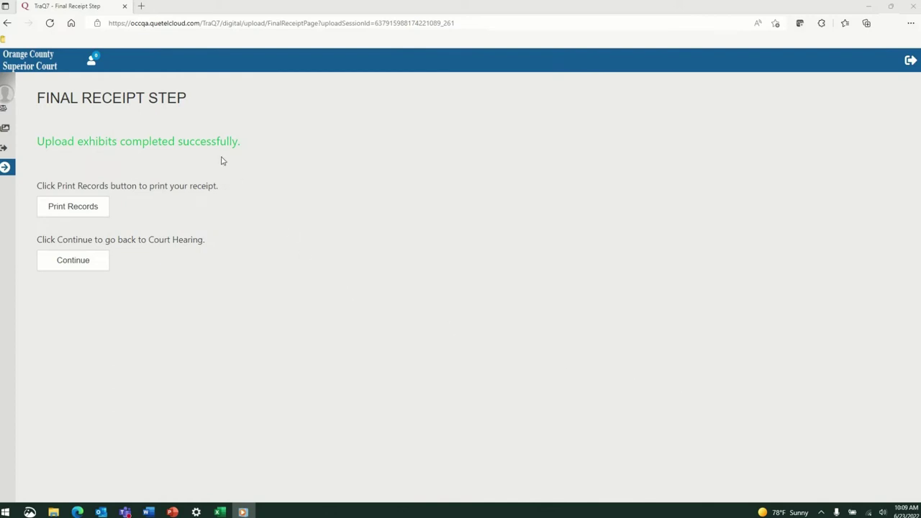
Print Records for the upload receipt, then return to the Court Hearings list
click(96, 215)
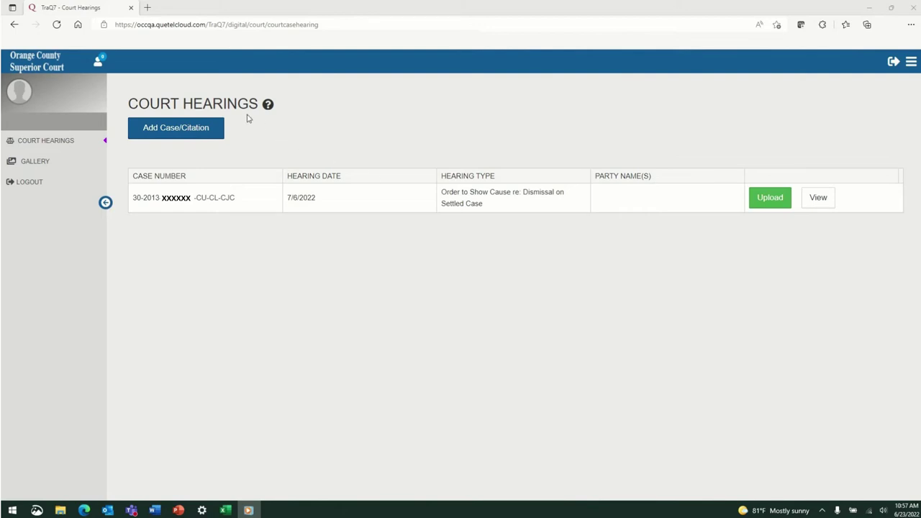
Open the hearing's exhibit gallery and select exhibits 0106 and 0107
click(824, 199)
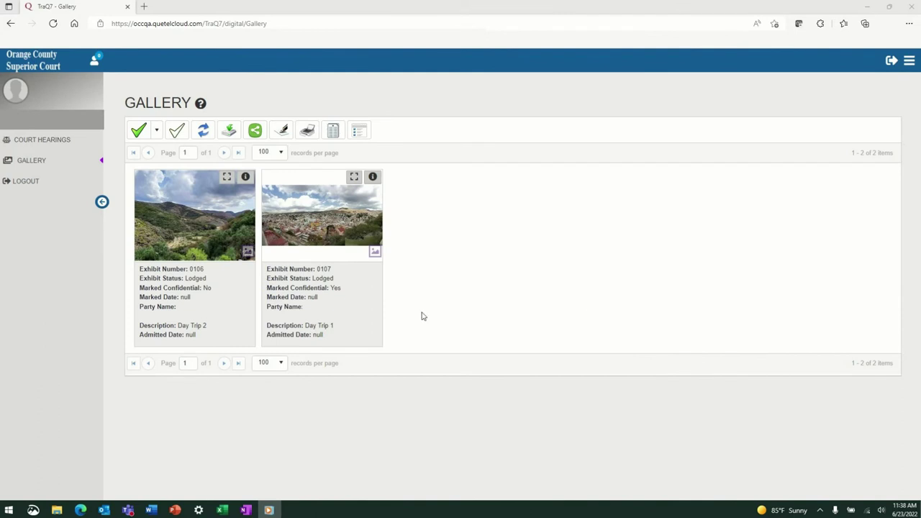
click(138, 131)
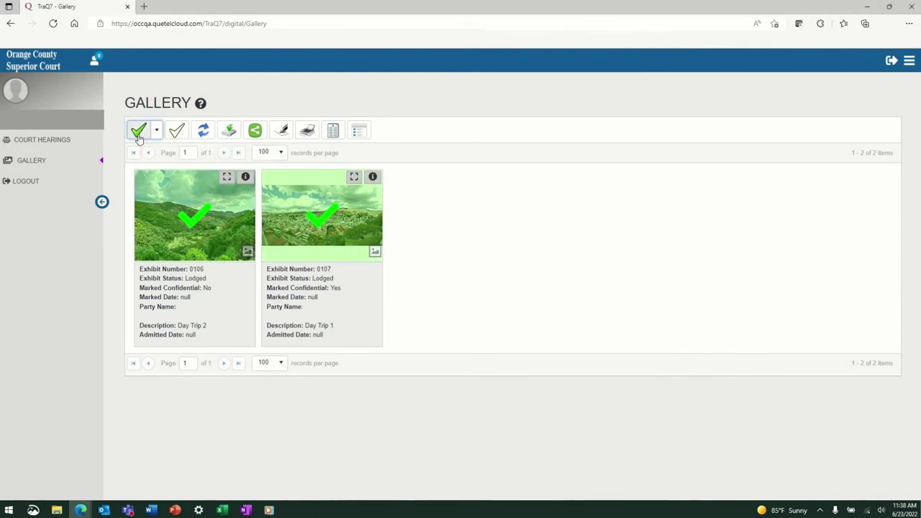
click(176, 136)
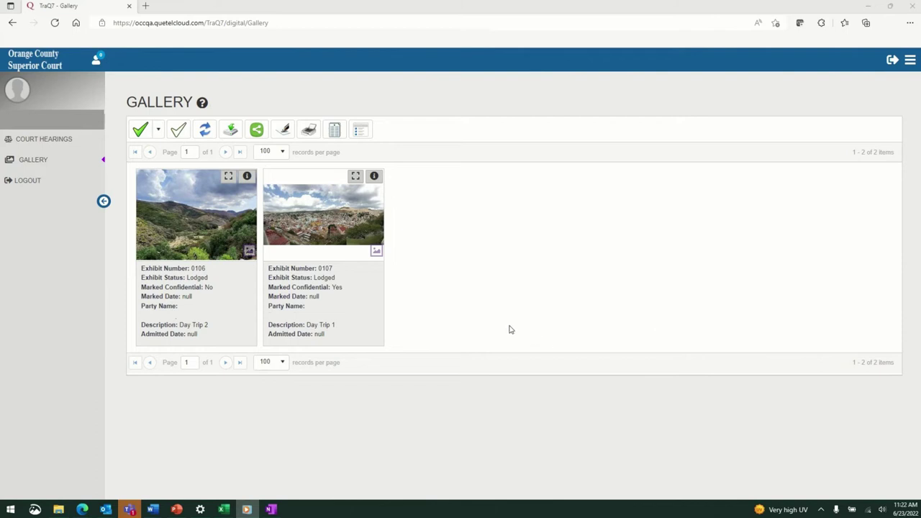
click(333, 230)
click(223, 233)
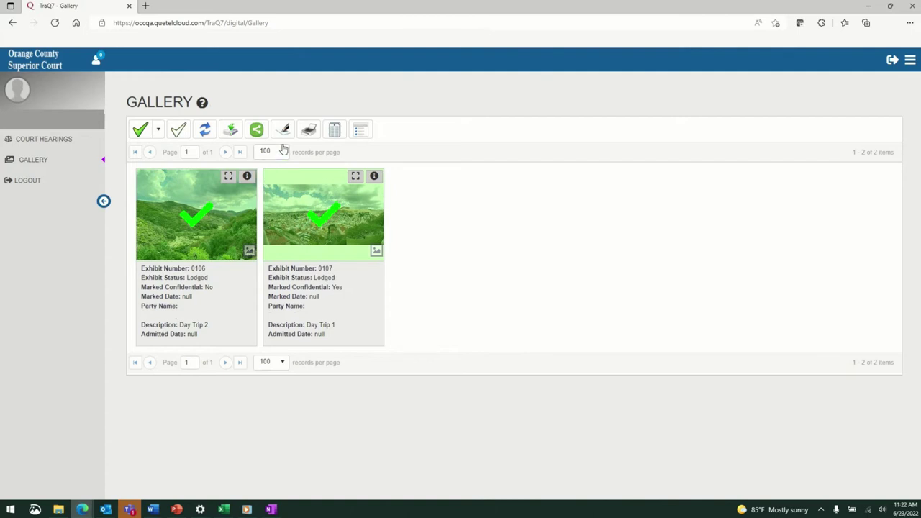
Download both selected exhibits, giving 'Download File' as the reason
click(232, 132)
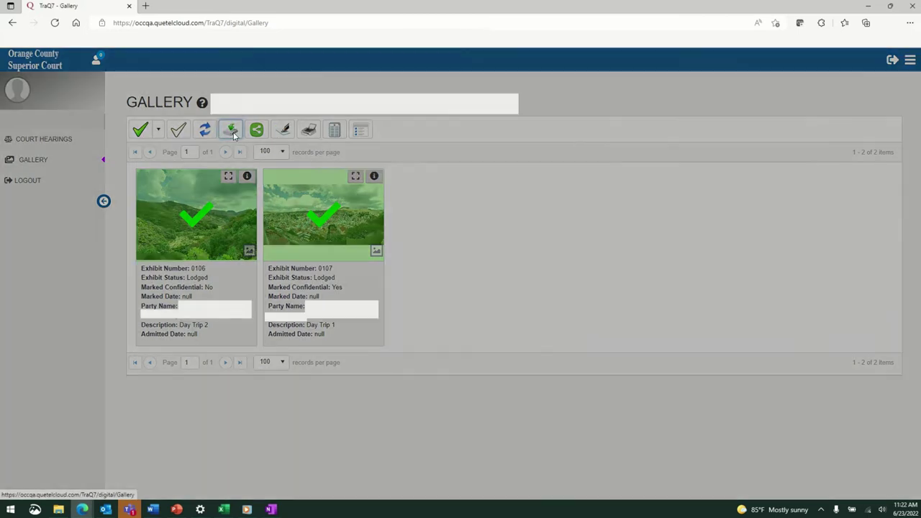
click(484, 125)
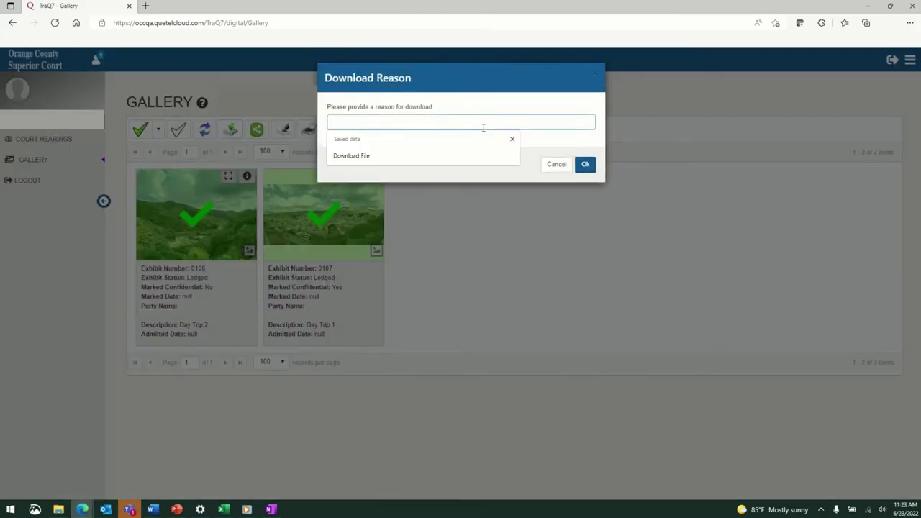
text(Download File)
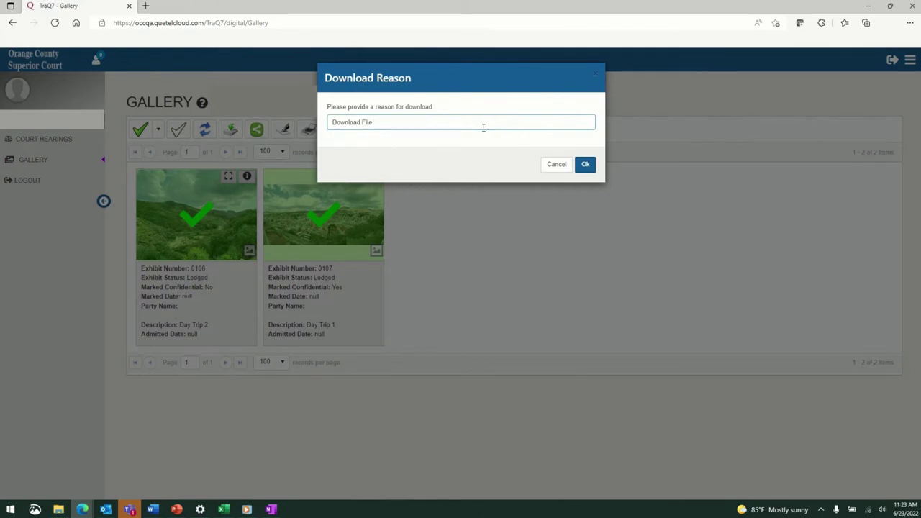
click(584, 166)
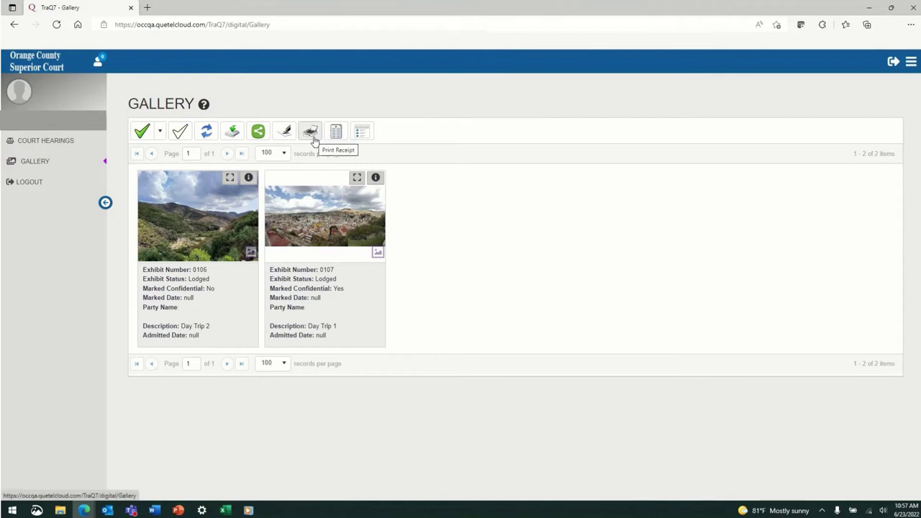
Toggle the gallery to table view and back, then enlarge the Day Trip 2 photo
click(367, 139)
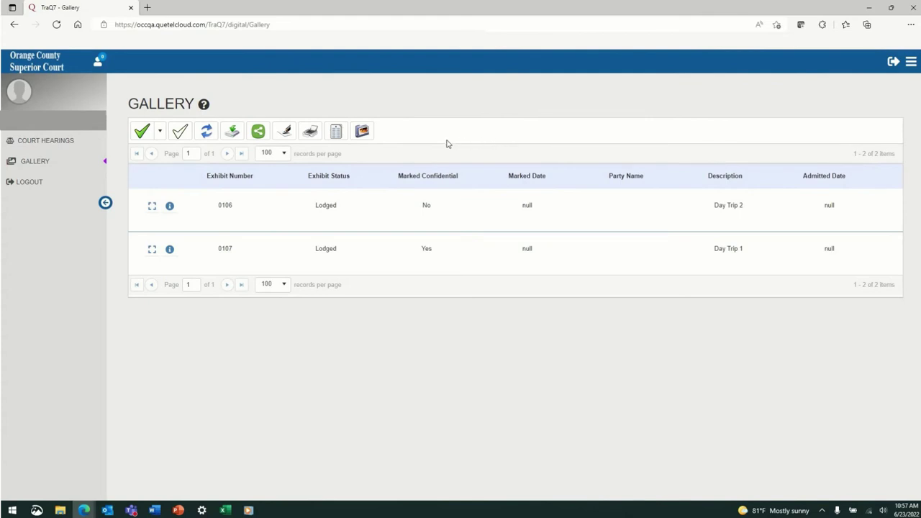
click(363, 132)
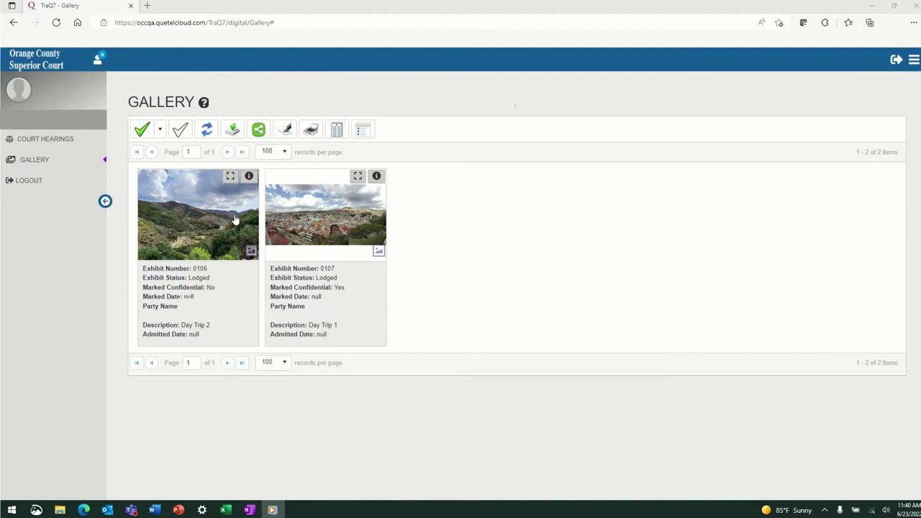
click(230, 176)
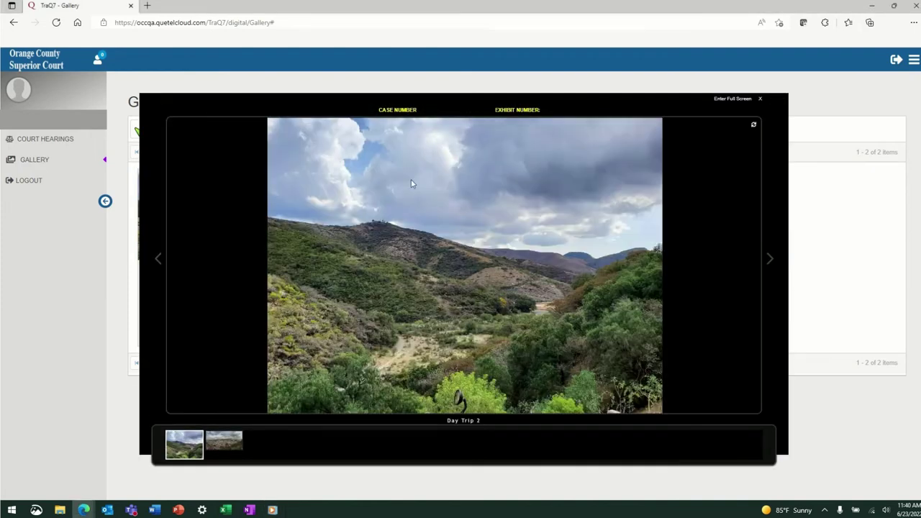
Rotate the Day Trip 2 photo four quarter turns back to upright
click(754, 128)
click(754, 128)
click(754, 128)
click(754, 128)
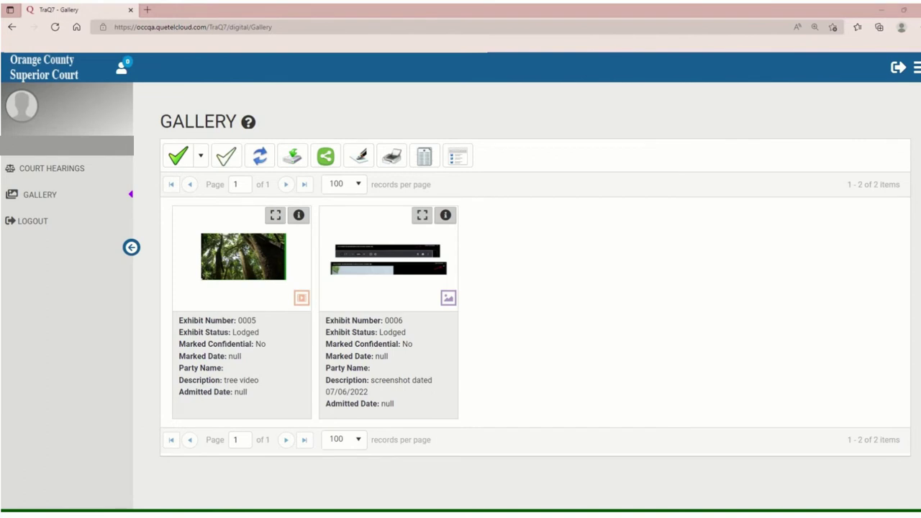
Open the tree video exhibit in the viewer full screen and play it
click(275, 215)
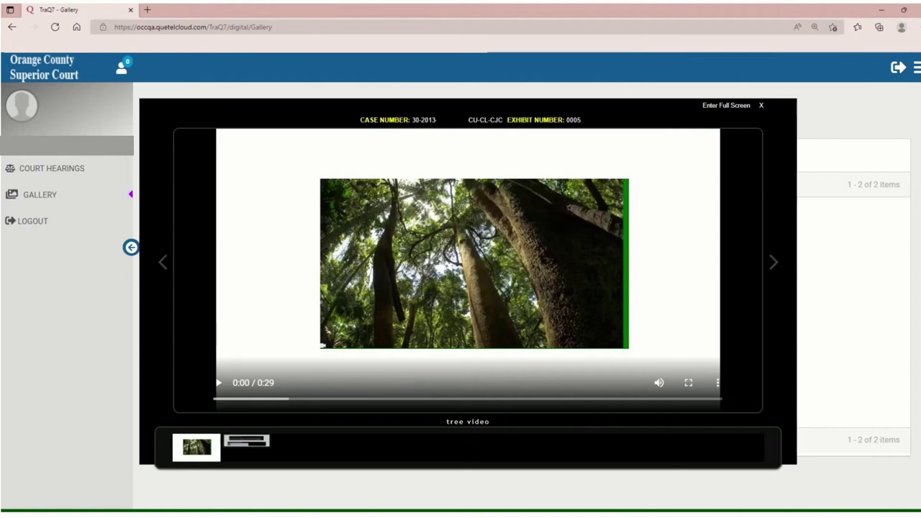
click(727, 105)
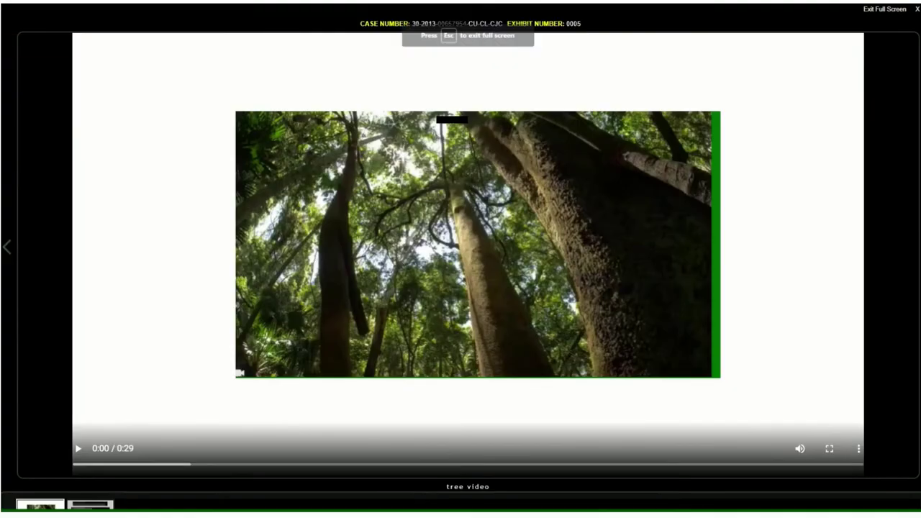
click(77, 448)
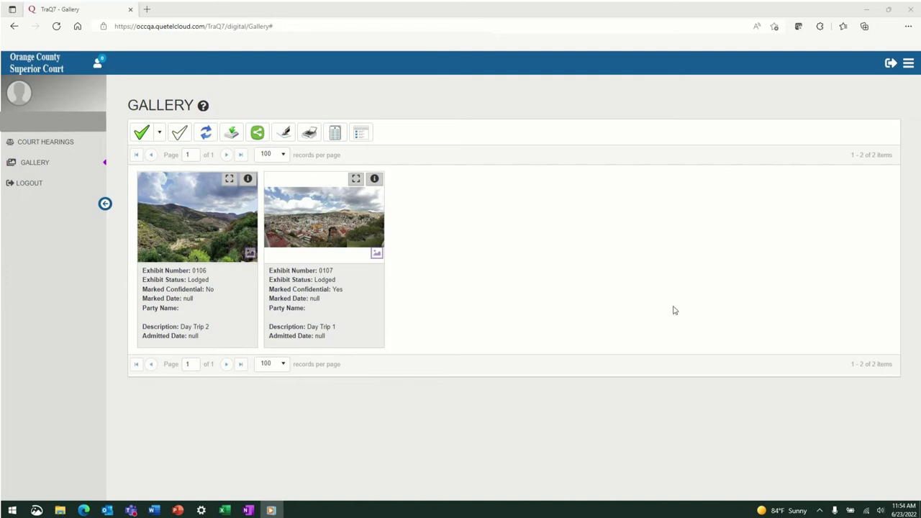
Generate the exhibit list PDF for exhibits 0106 and 0107 and print it
click(335, 134)
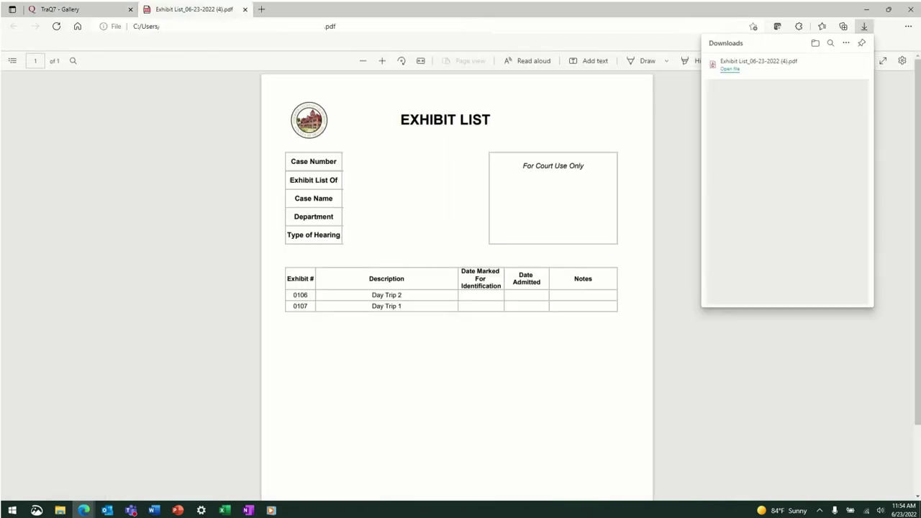
click(864, 27)
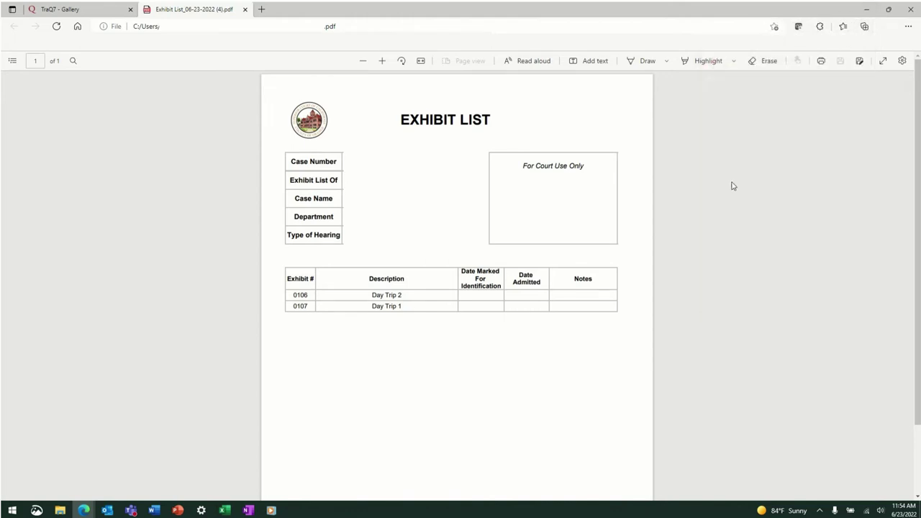
click(821, 61)
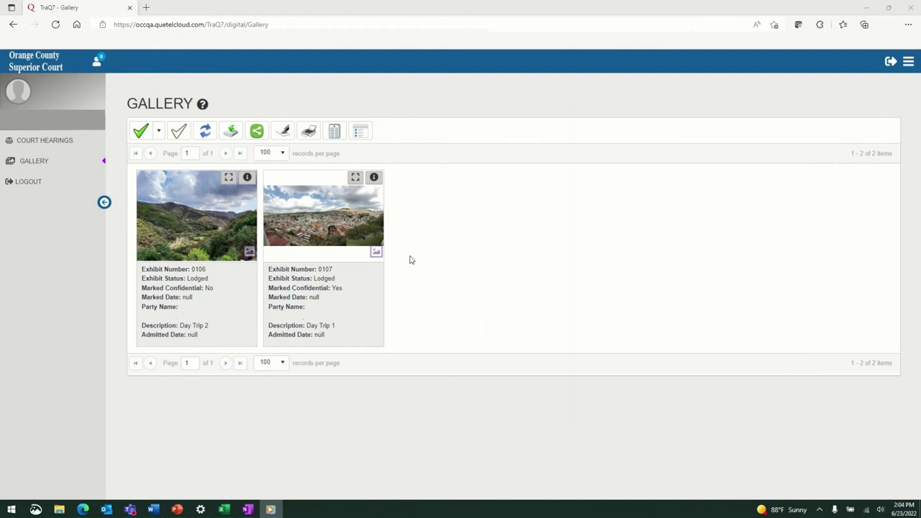
Select exhibits 0106 and 0107 and share them in a viewing room
click(347, 244)
click(226, 237)
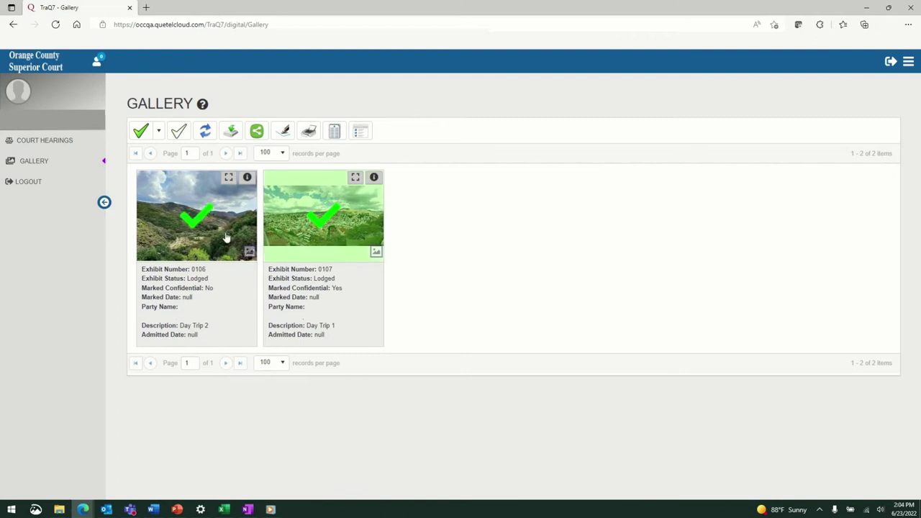
click(261, 132)
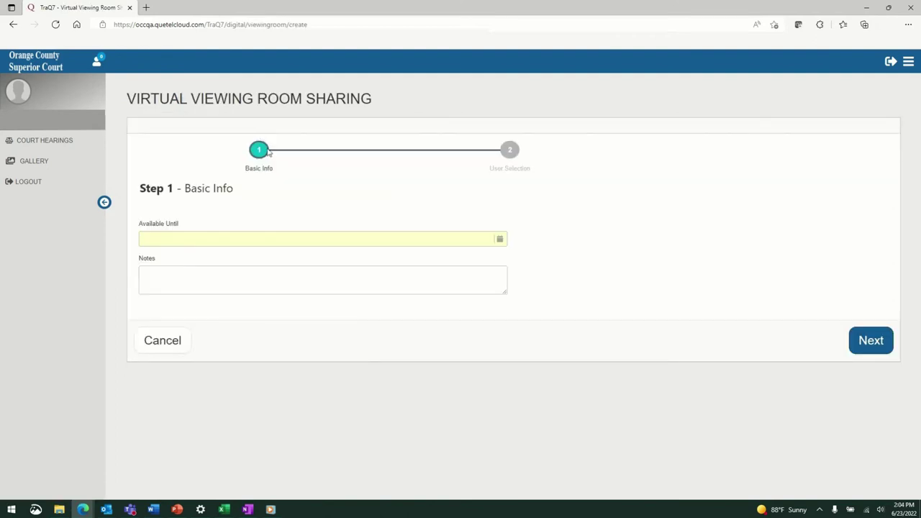
Make the room available until July 6, 2022, then enter the recipient's name, e-mail and cell phone
click(499, 239)
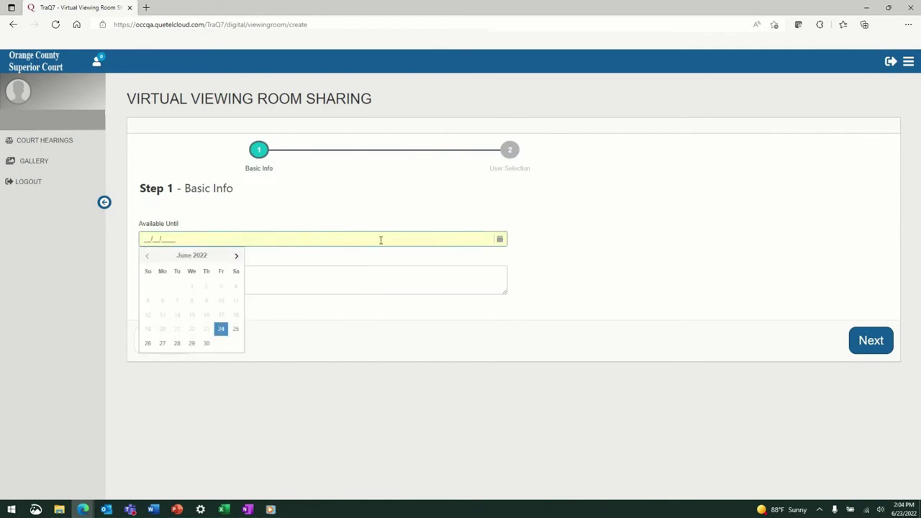
click(237, 256)
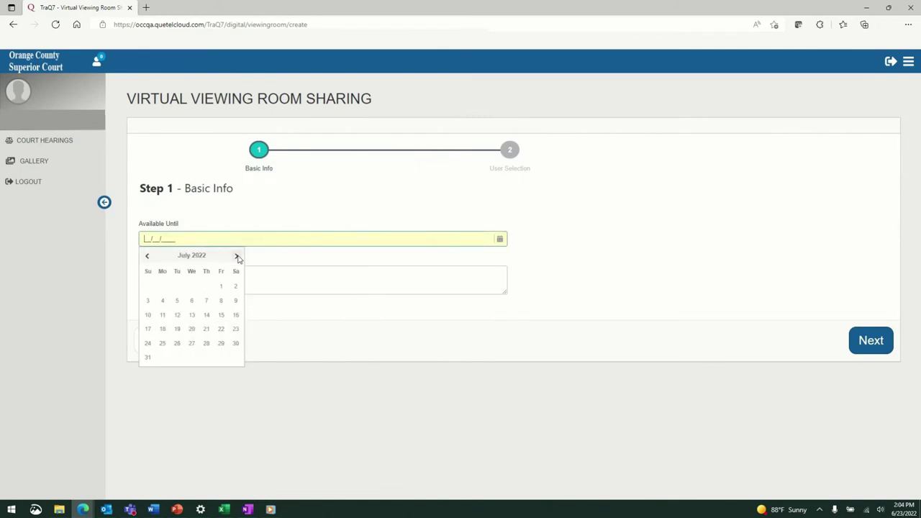
click(192, 301)
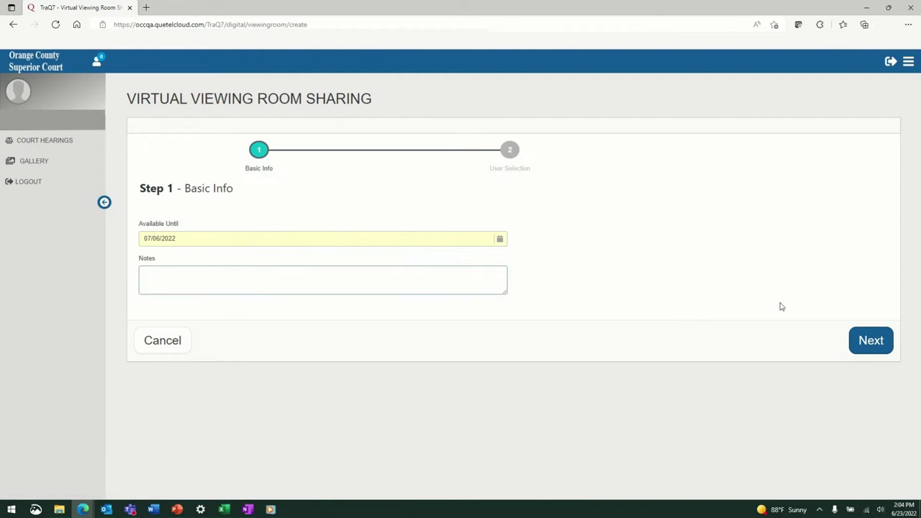
click(883, 335)
key(BackSpace)
key(BackSpace)
key(BackSpace)
key(BackSpace)
key(BackSpace)
key(BackSpace)
key(BackSpace)
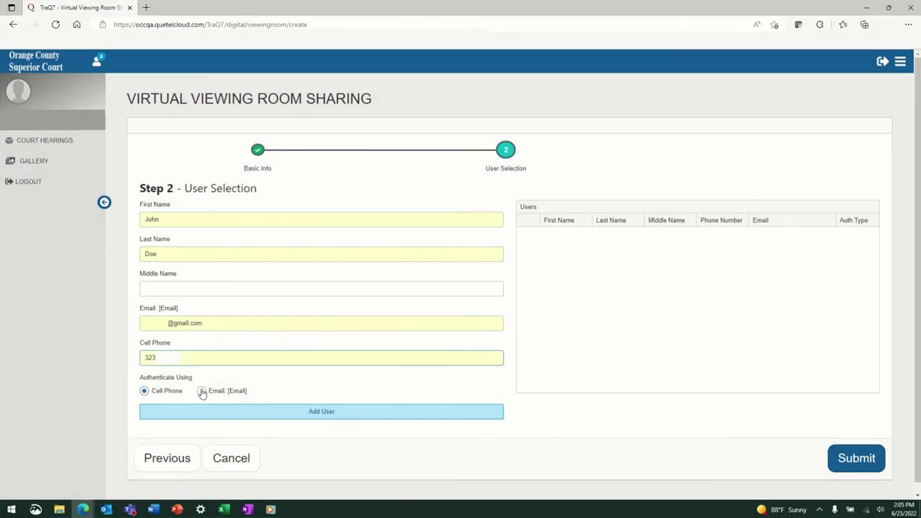
Choose Email authentication and add the recipient to the viewing room's Users list
click(202, 391)
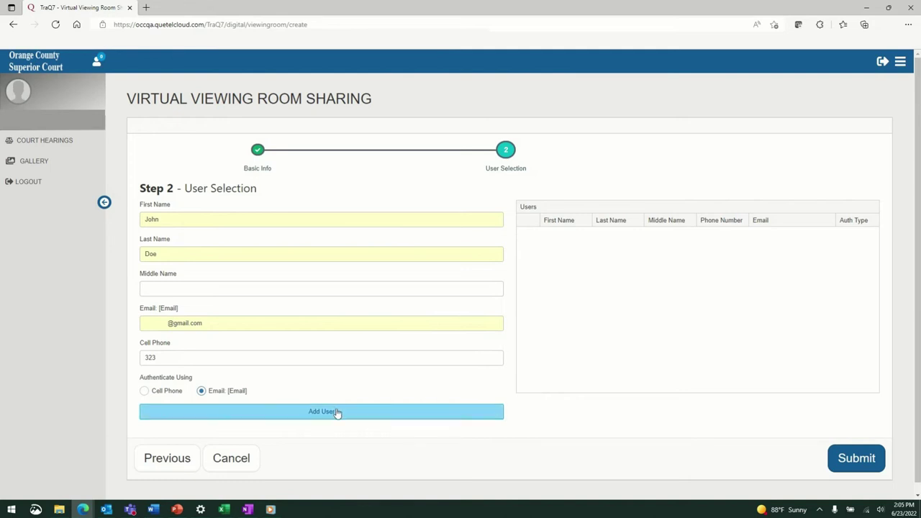
click(337, 412)
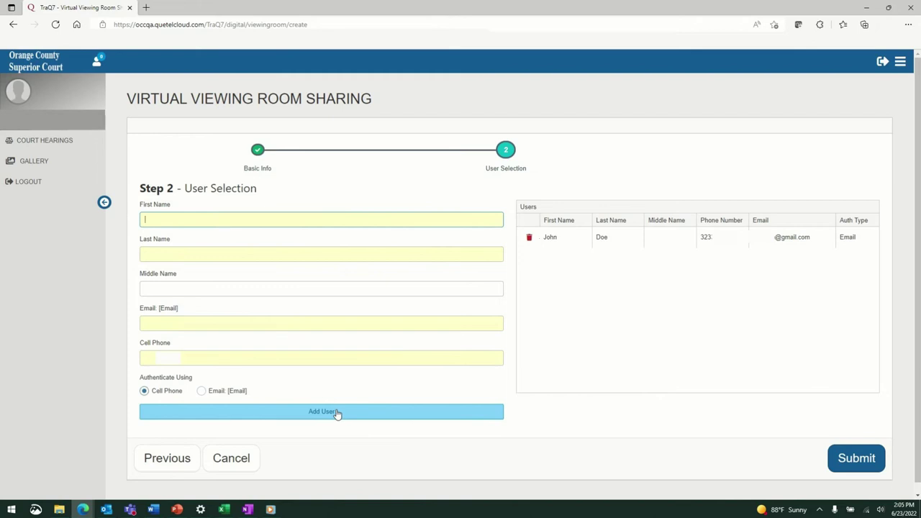